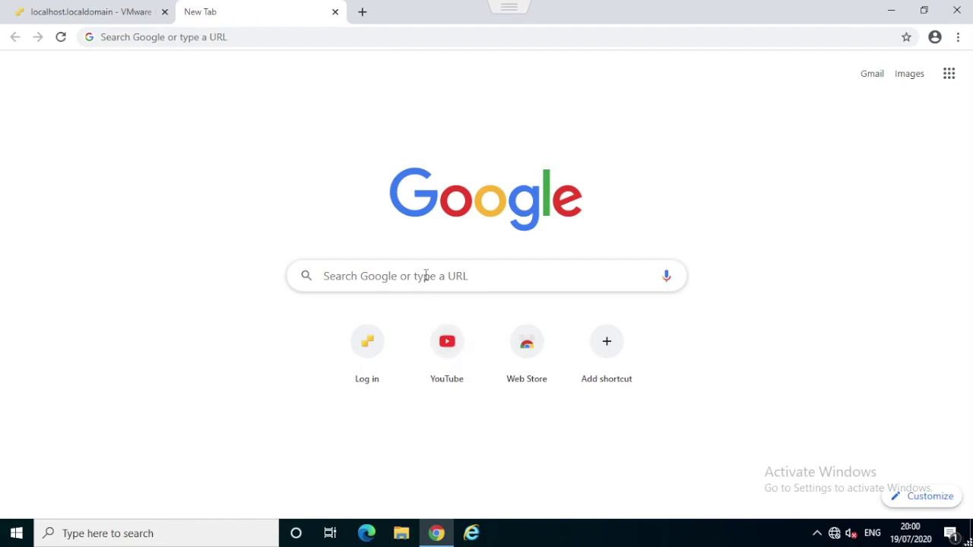
Step: Search Google for "serva" and open Vercot's "PXE Server for Windows (UEFI & BIOS)" page
left_click(425, 275)
type("serva")
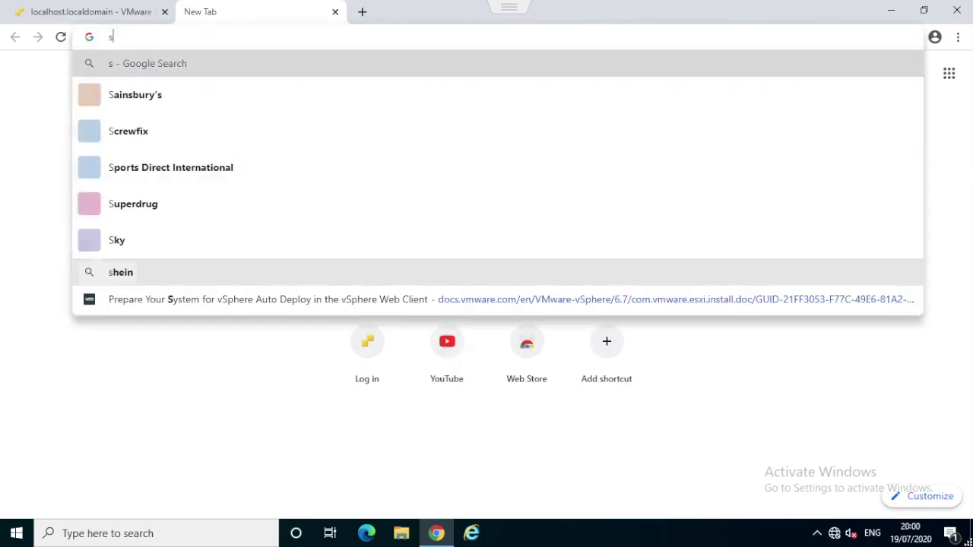
key("Return")
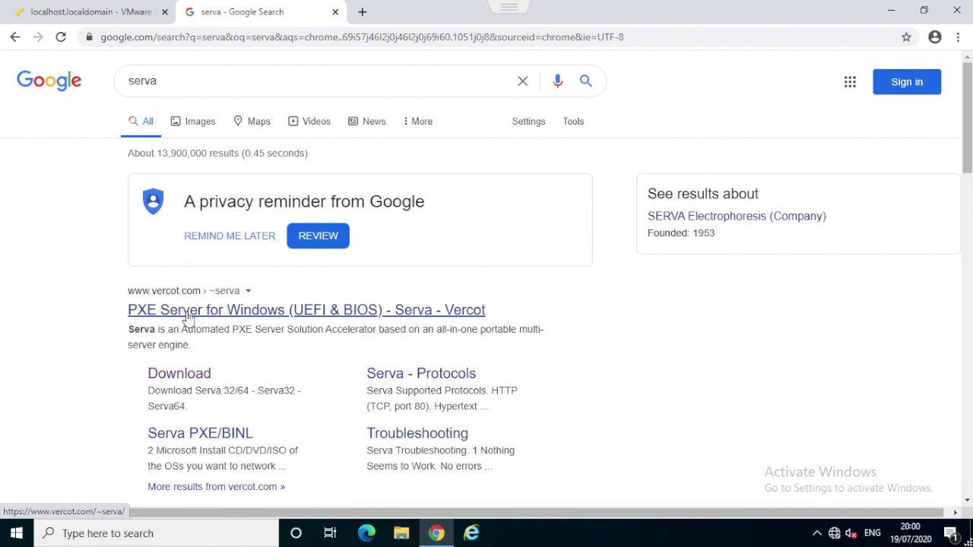
left_click(187, 312)
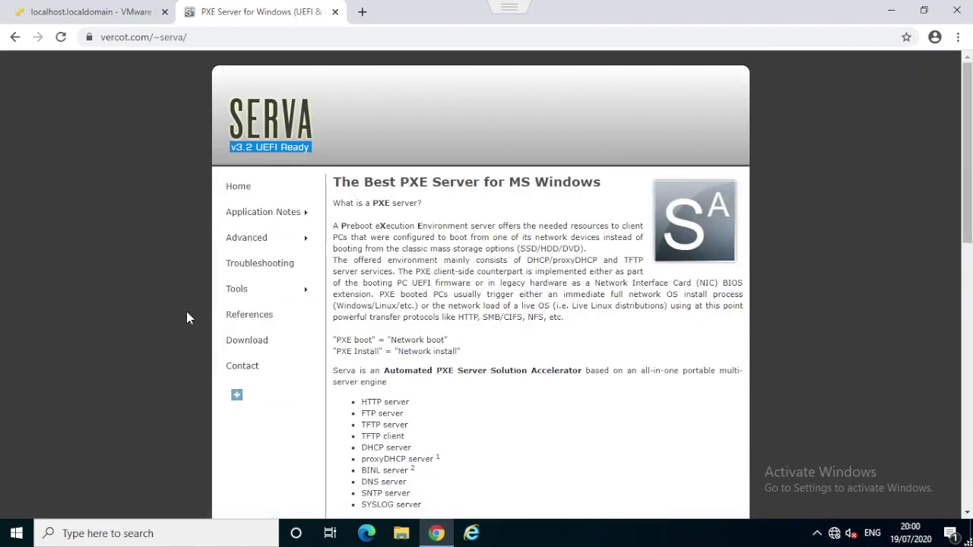
Step: Skim the Serva overview page down to its end, and open the site's Download page
mouse_move(257, 238)
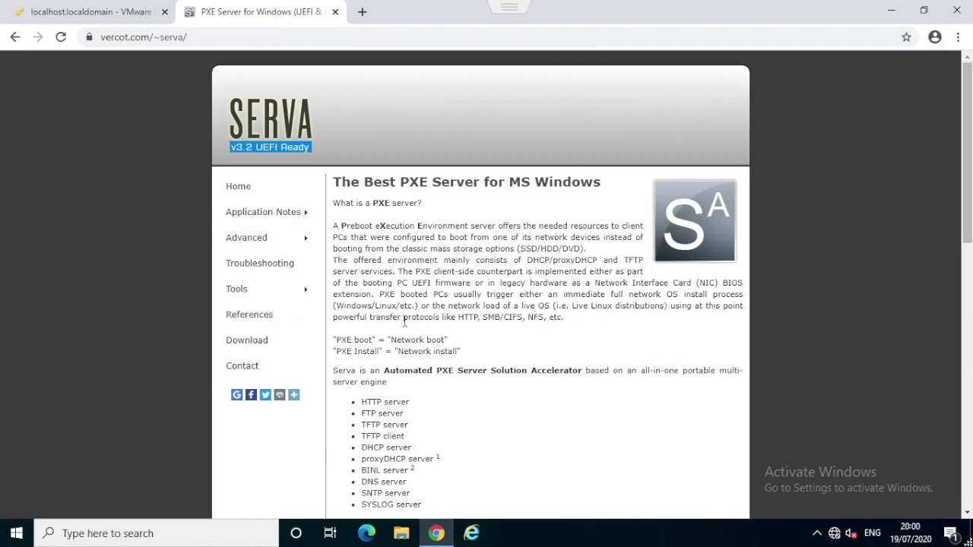
scroll(403, 321, "down", 6)
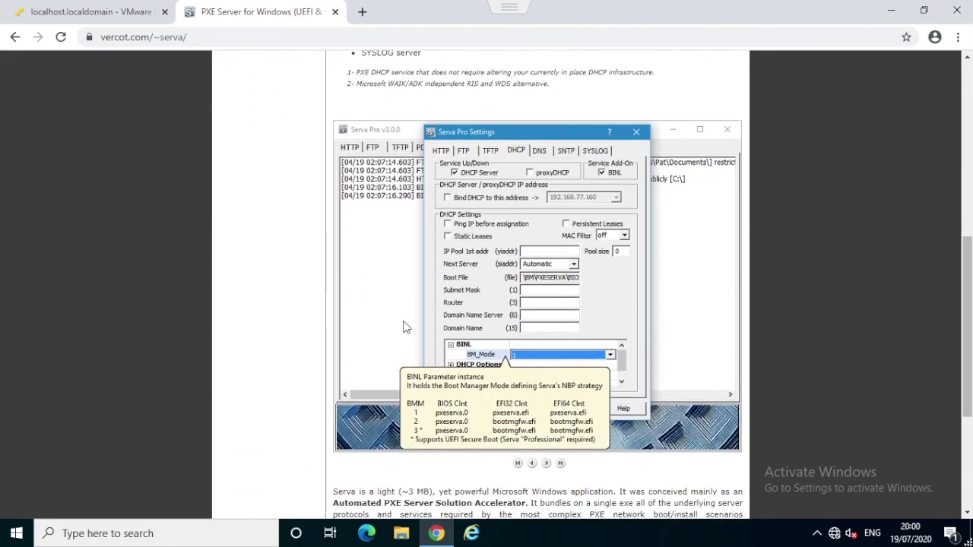
scroll(403, 327, "down", 3)
scroll(404, 325, "up", 8)
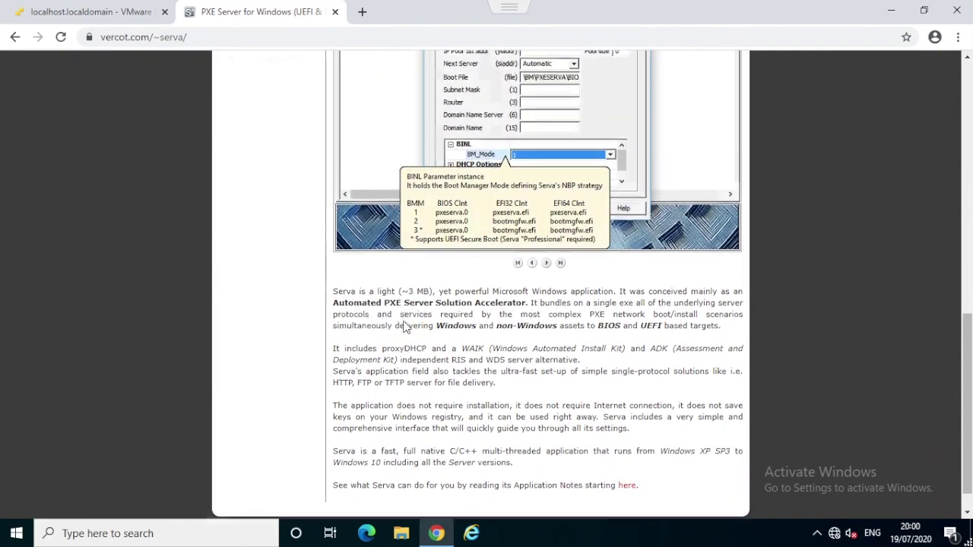
scroll(405, 327, "up", 2)
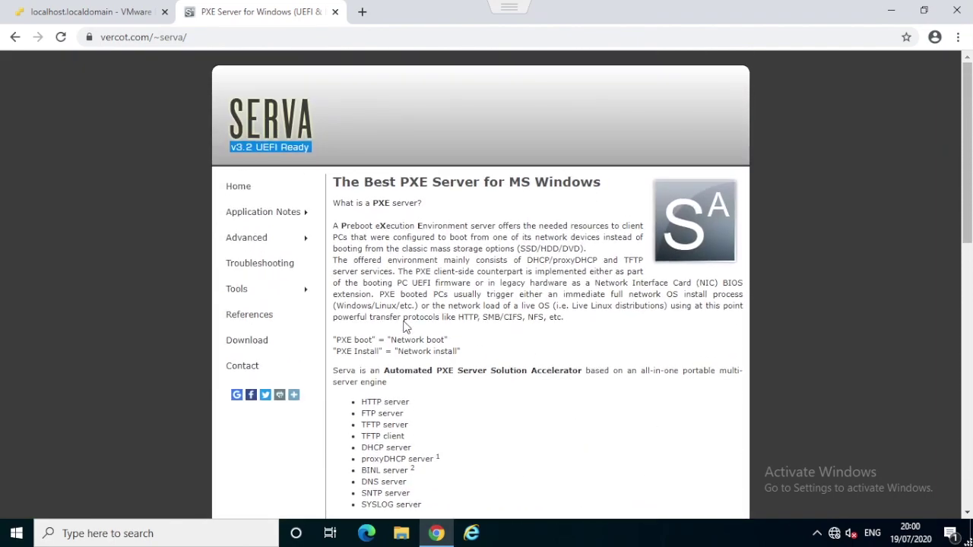
left_click(258, 339)
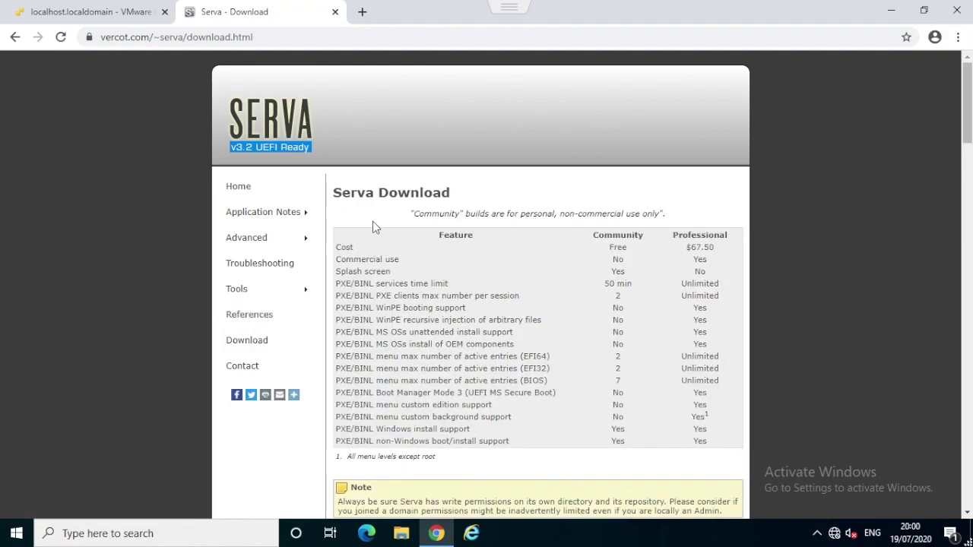
Step: Review the Community and Professional feature comparison, and download Serva_Community_v3.2.0
left_click_drag(341, 242, 706, 447)
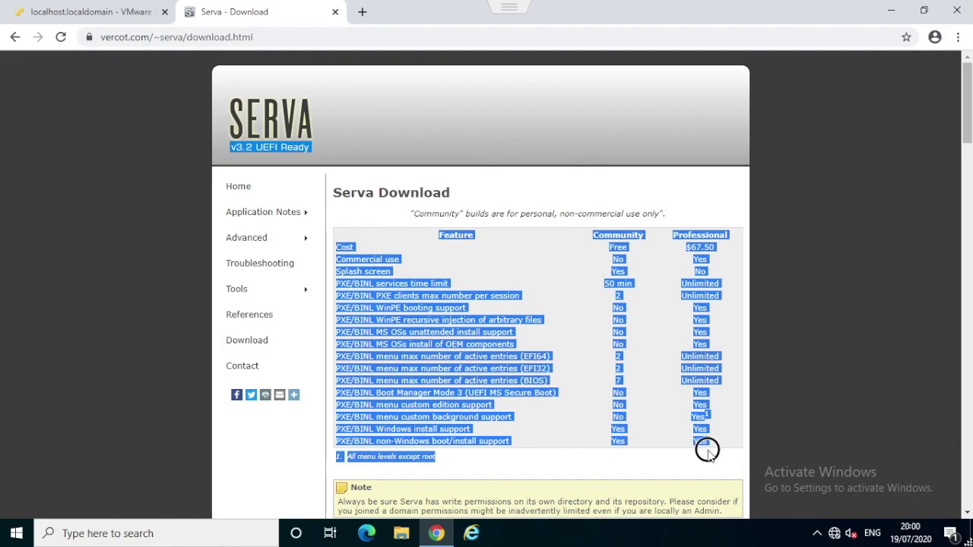
left_click(662, 461)
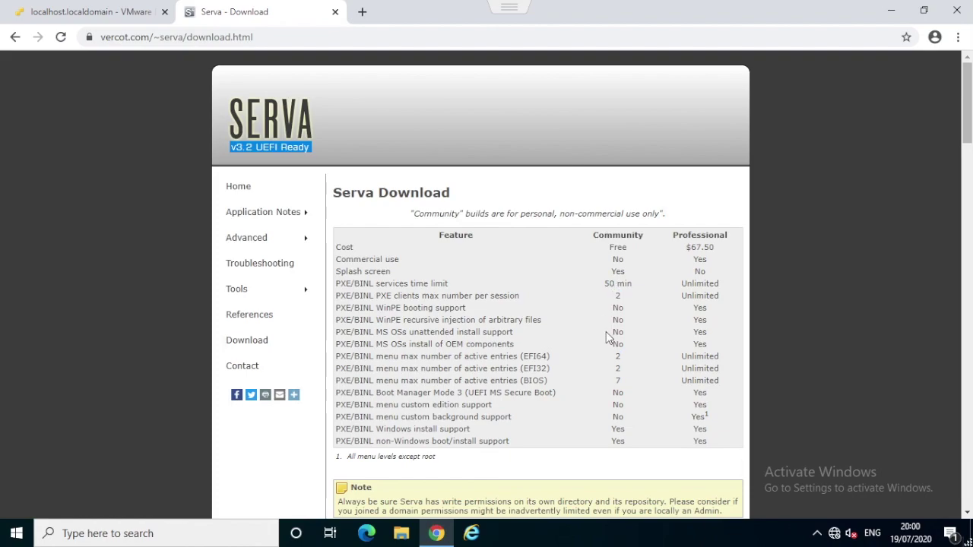
scroll(608, 336, "down", 4)
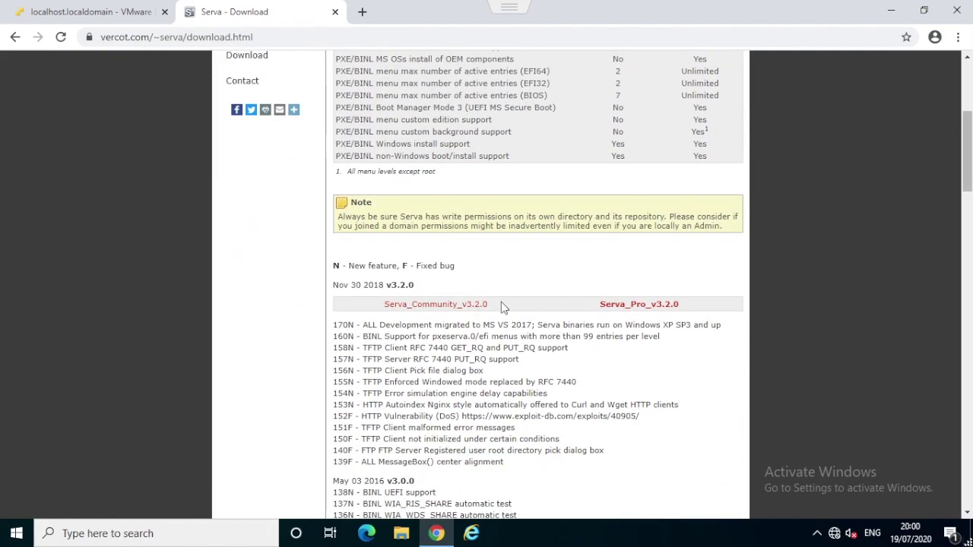
left_click(477, 307)
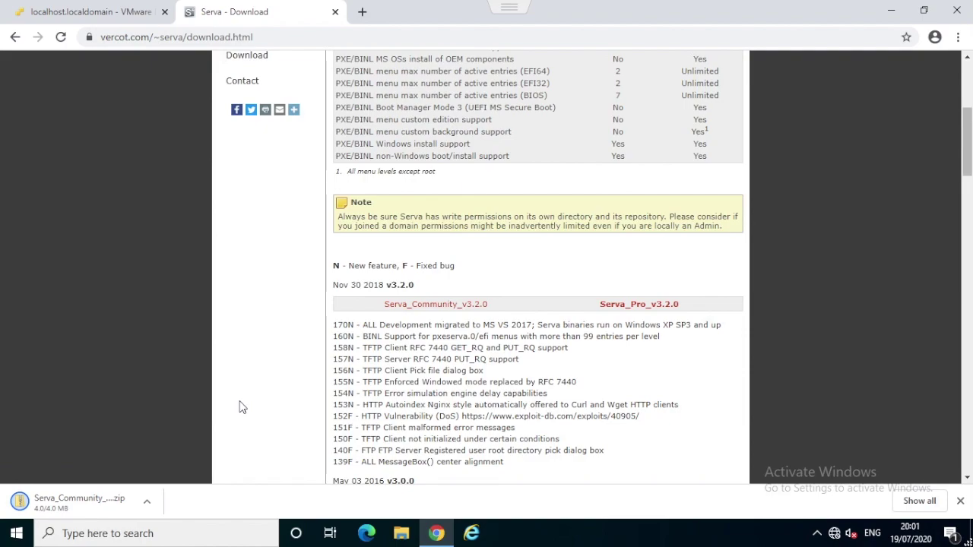
Step: Open the downloaded Serva Community zip archive and copy all the files it contains
left_click(147, 505)
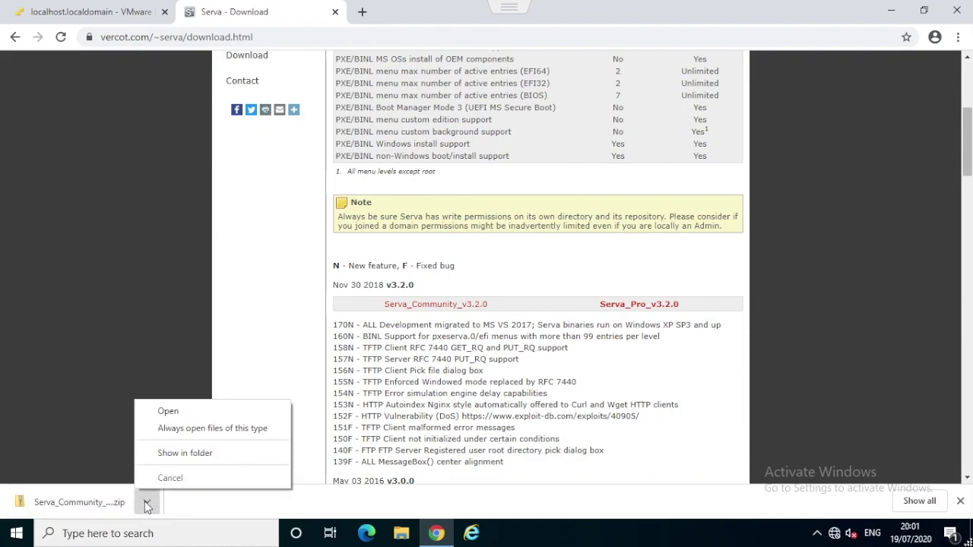
left_click(174, 410)
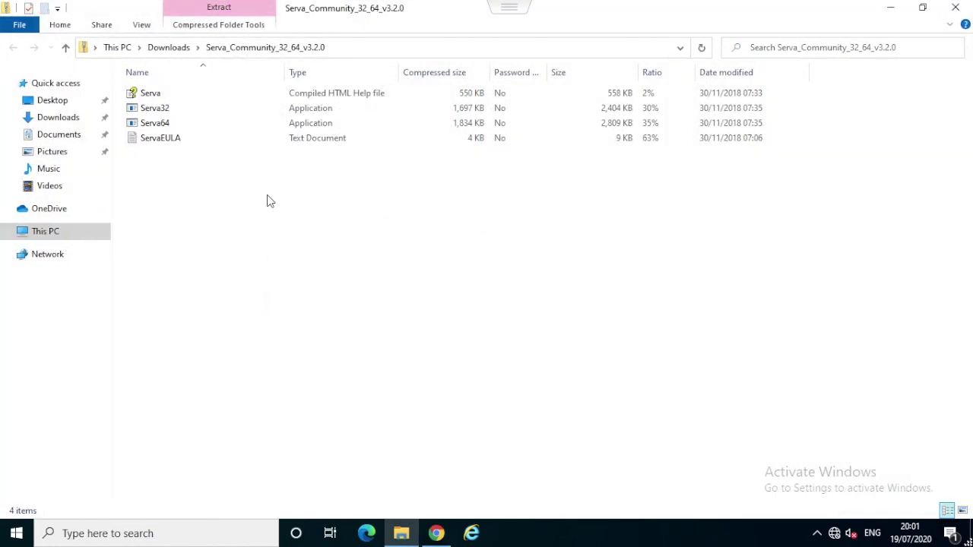
left_click_drag(253, 197, 142, 80)
right_click(147, 104)
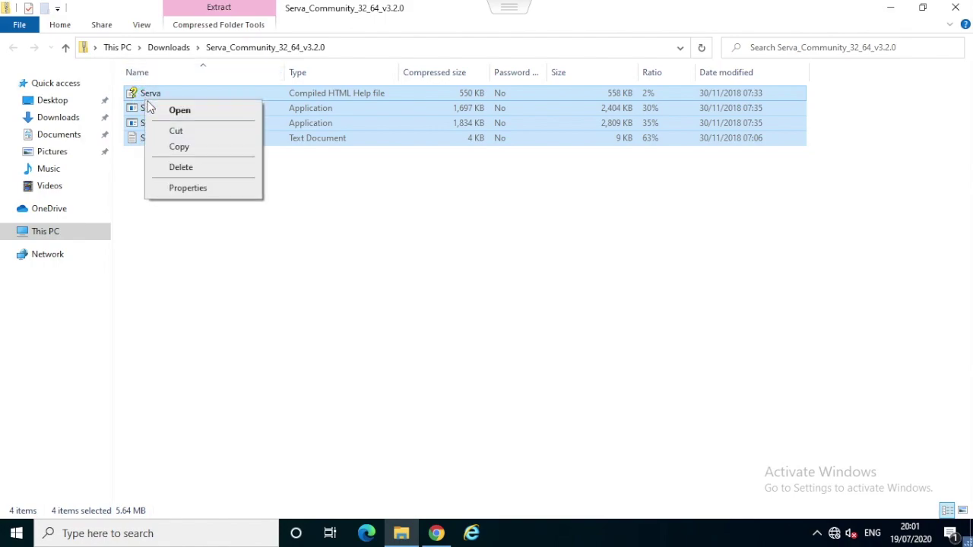
left_click(180, 145)
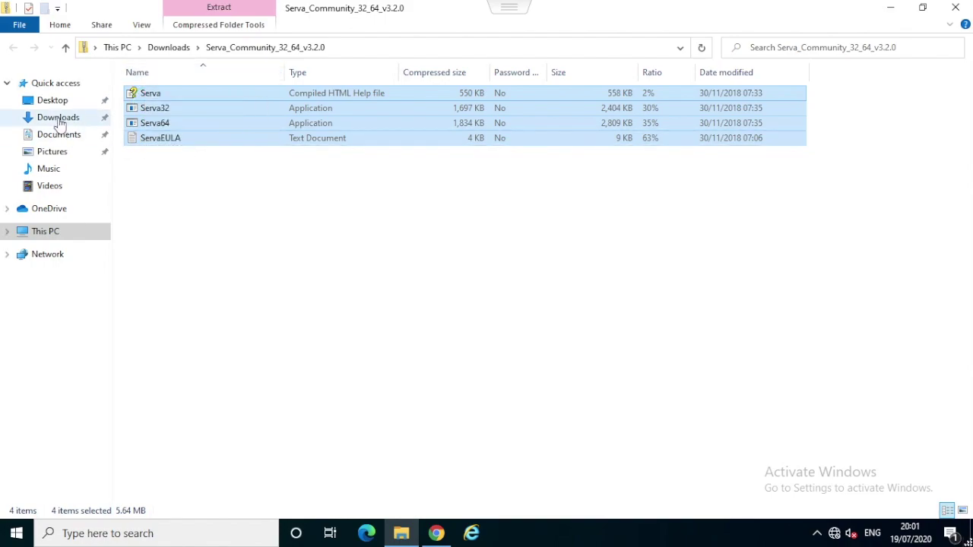
Step: Create a new folder named Serva on the Desktop
left_click(58, 107)
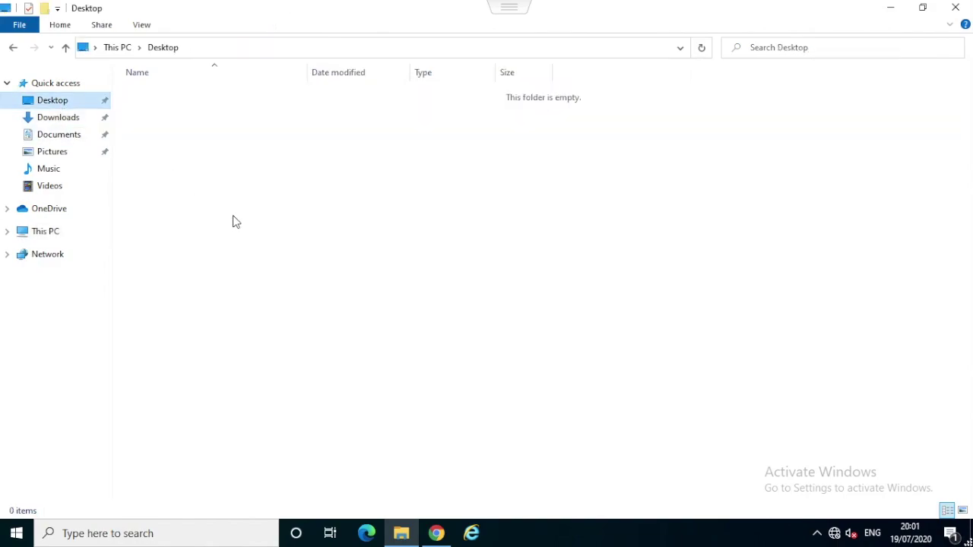
left_click(45, 8)
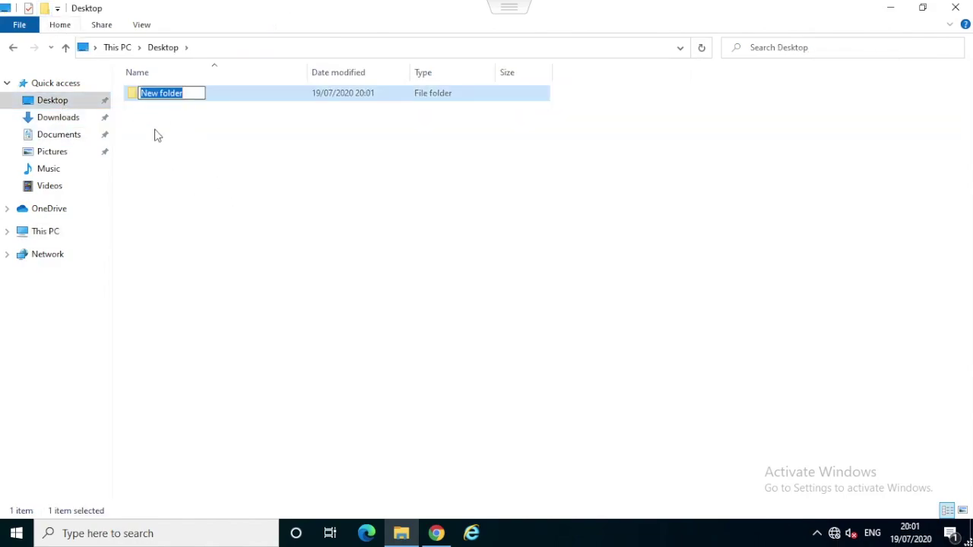
type("Ser")
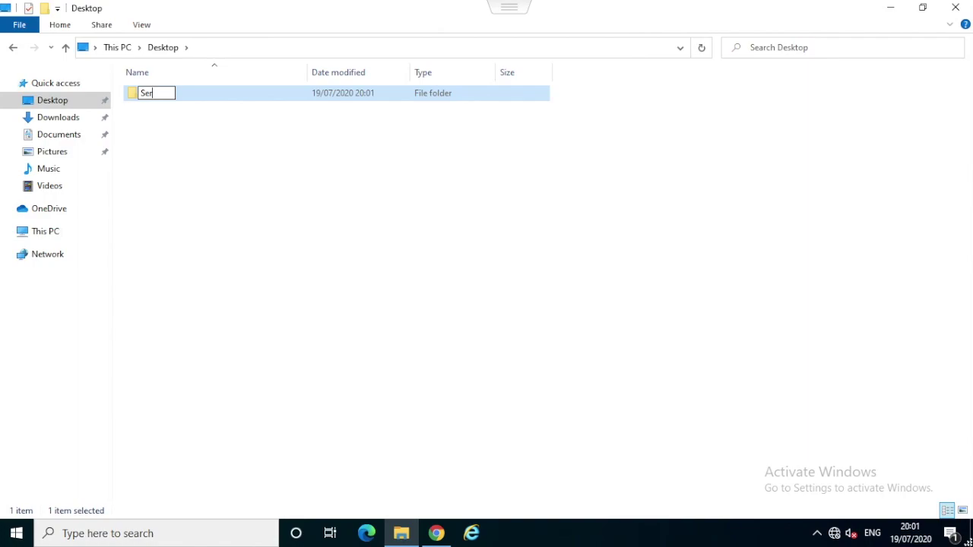
type("va")
left_click(182, 147)
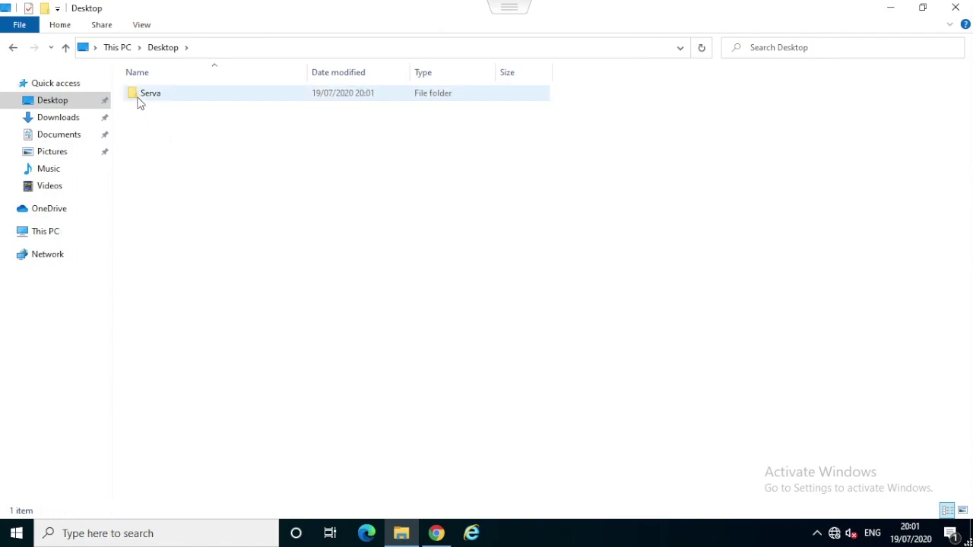
Step: Paste the copied program files into the Desktop's Serva folder
double_click(140, 96)
right_click(171, 142)
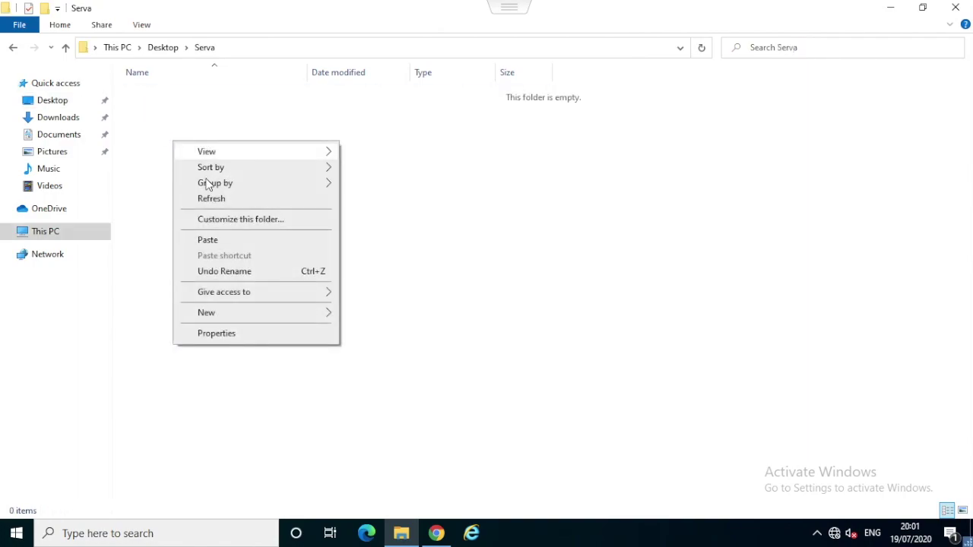
left_click(225, 240)
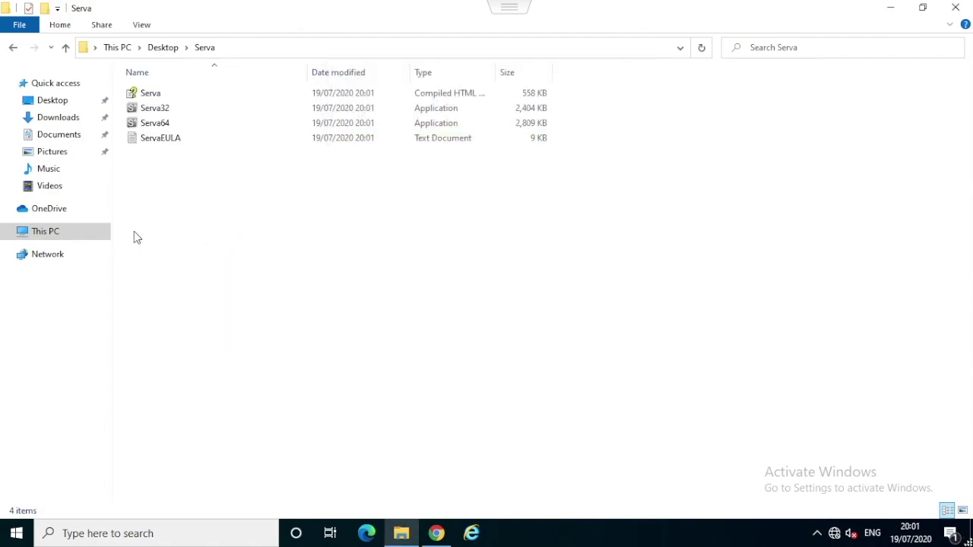
Step: Open the ESXi 7.0.0 DVD drive (D:) and examine the files in its EFI\BOOT folder
left_click(49, 236)
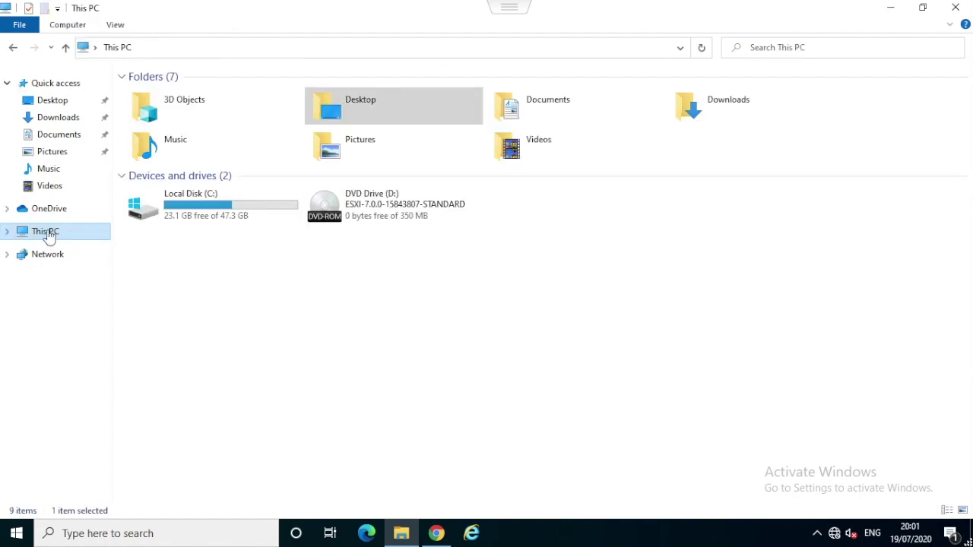
double_click(350, 206)
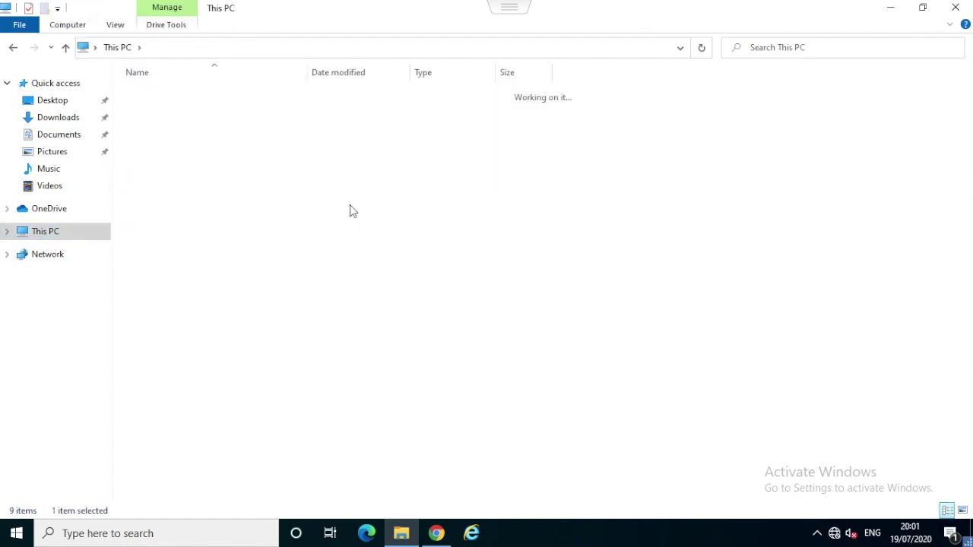
left_click(190, 283)
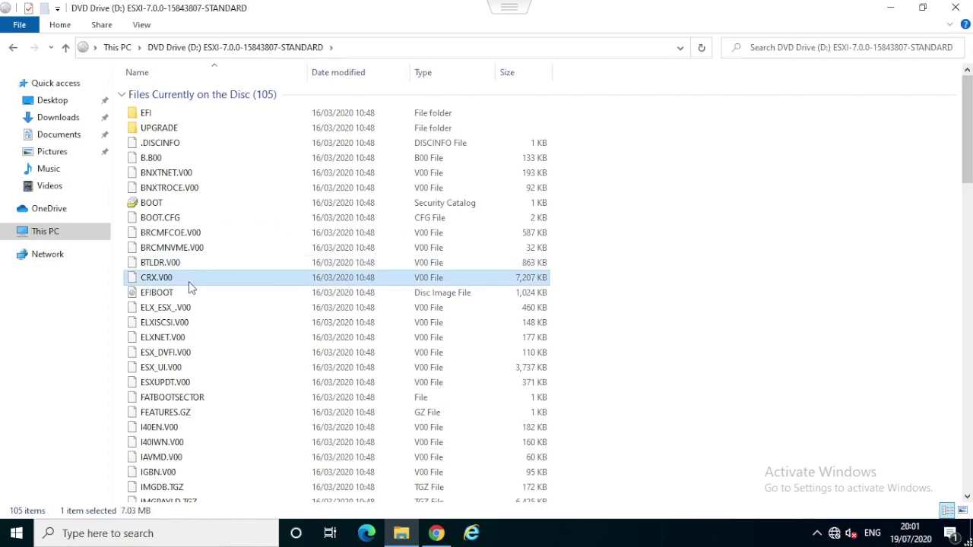
double_click(151, 112)
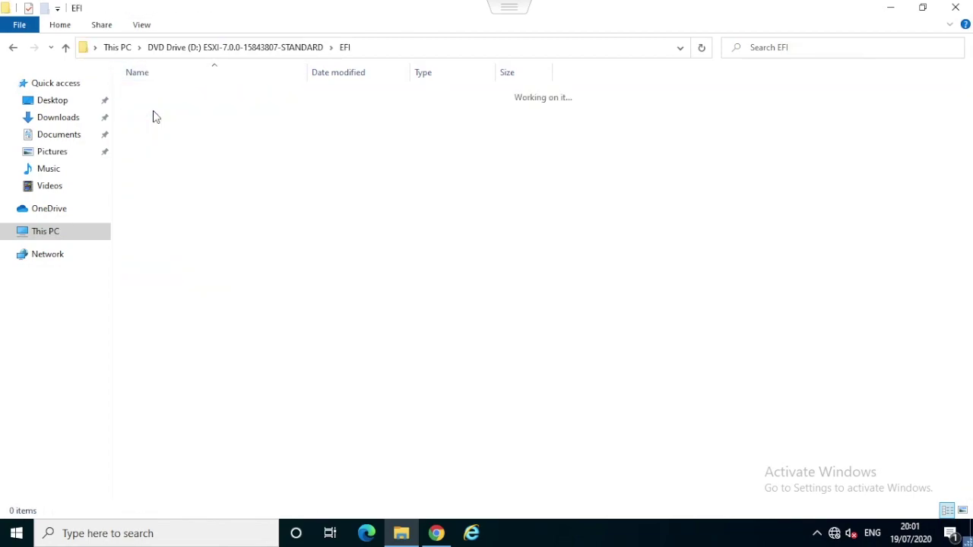
double_click(159, 116)
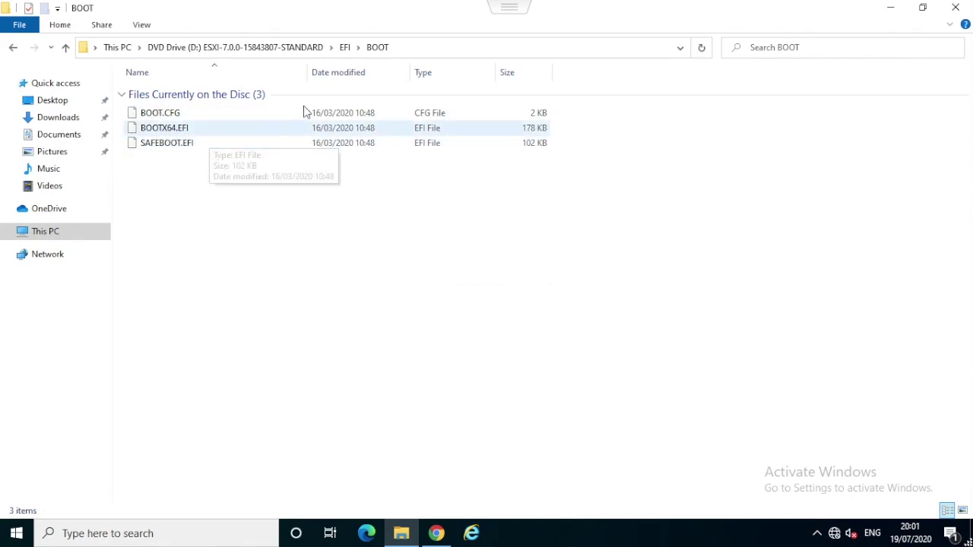
Step: Return to the root of the ESXi DVD drive and copy all of its files and folders
left_click(299, 47)
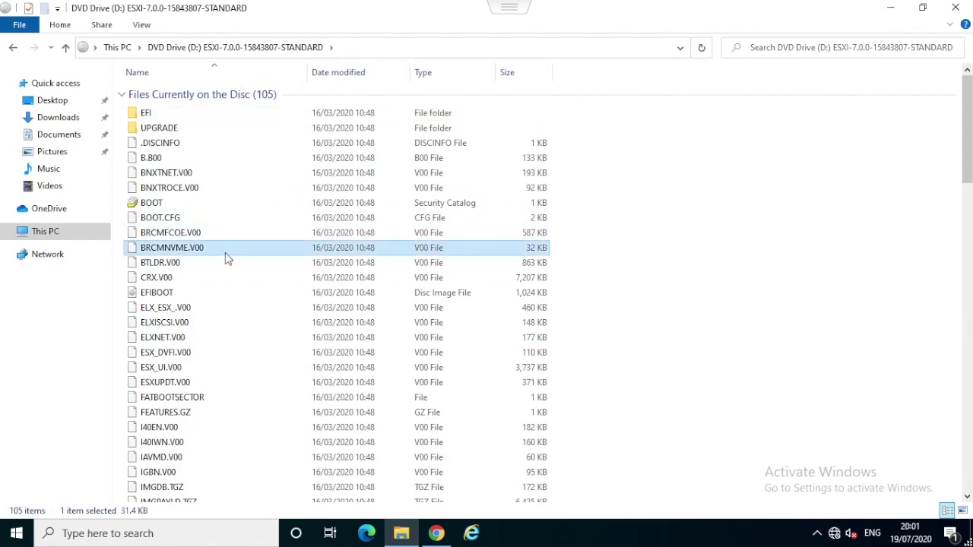
key("ctrl+a")
right_click(226, 193)
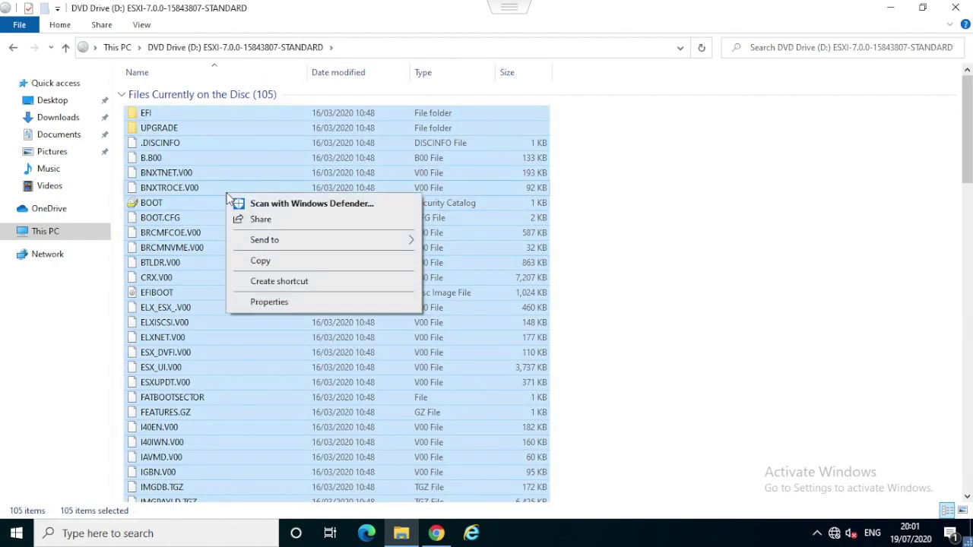
left_click(260, 259)
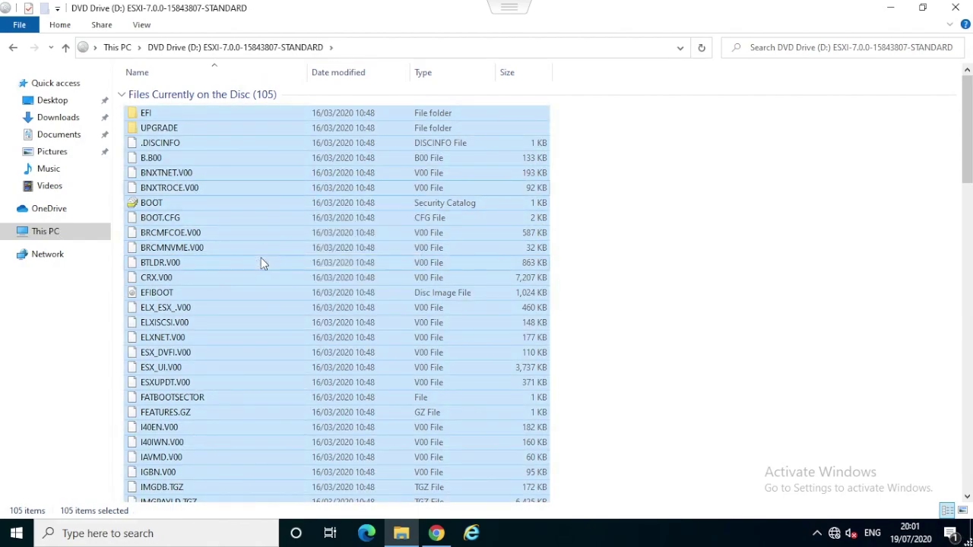
Step: Create a new folder named ESXi inside the Desktop's Serva folder
left_click(51, 102)
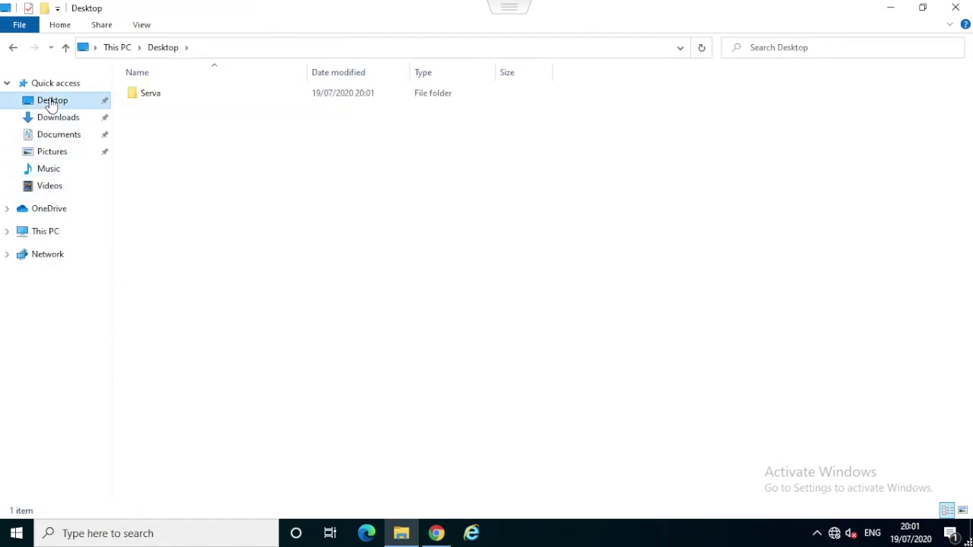
double_click(151, 101)
right_click(171, 195)
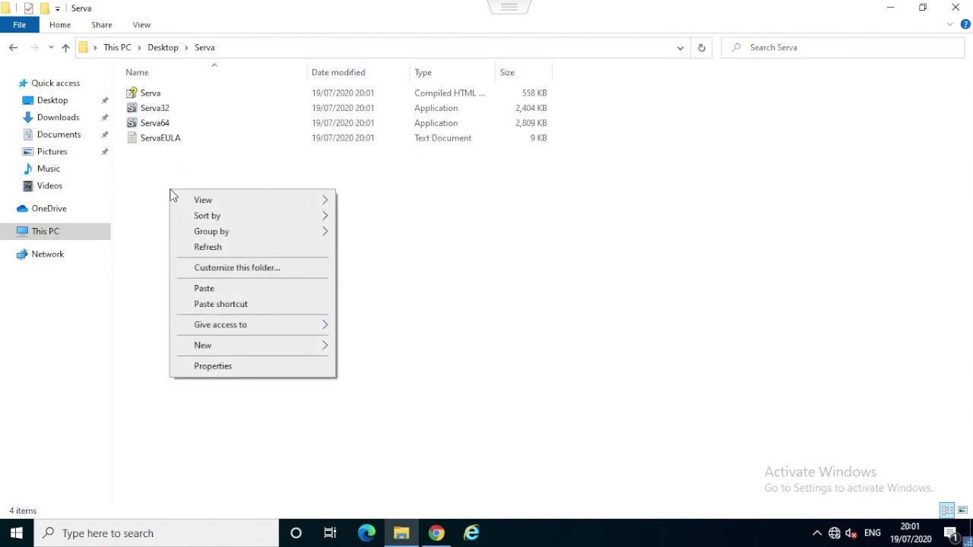
mouse_move(236, 348)
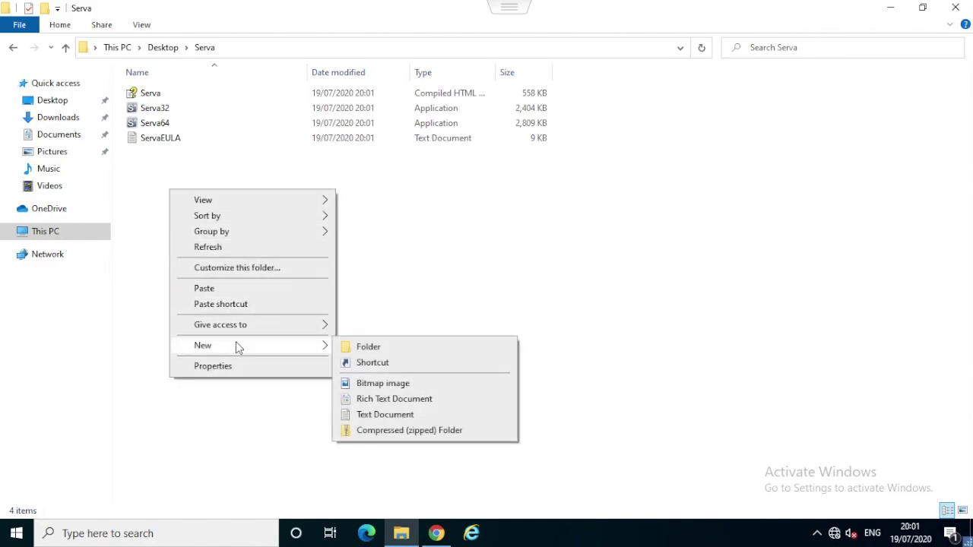
left_click(346, 351)
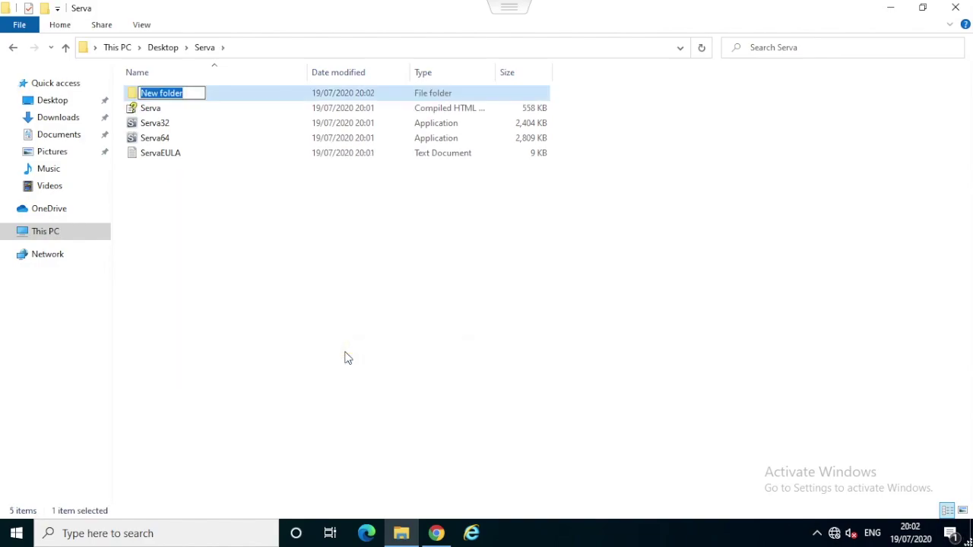
type("ESXi")
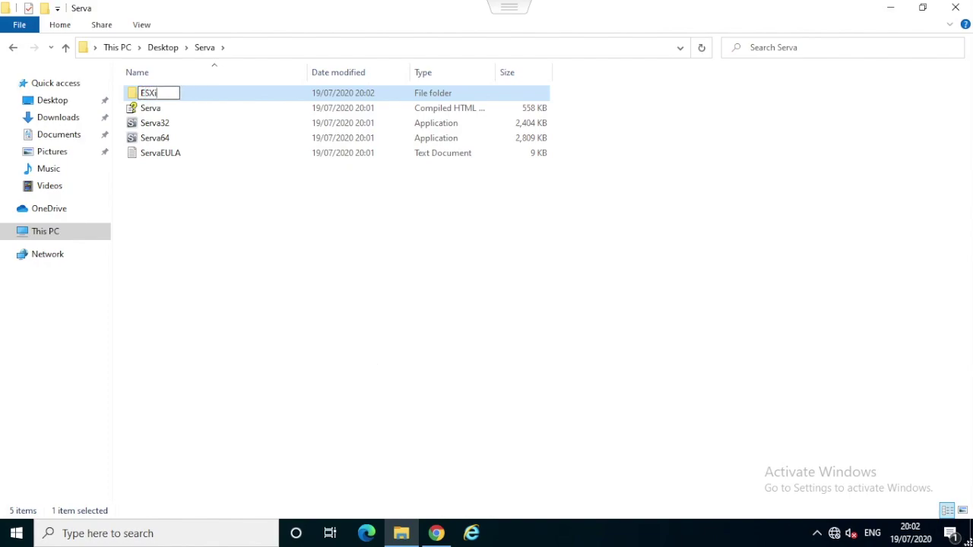
left_click(370, 364)
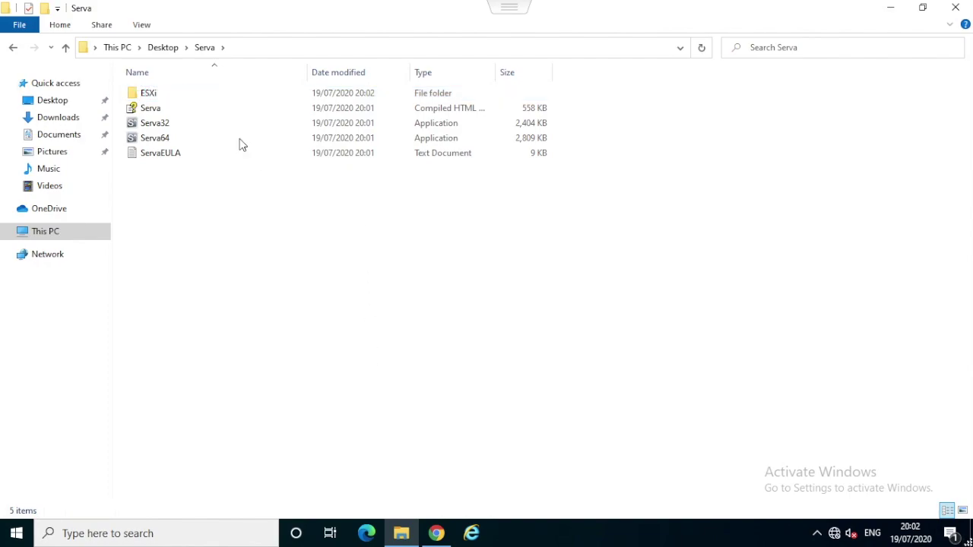
Step: Paste the copied ESXi DVD files and folders into the new ESXi folder
double_click(190, 94)
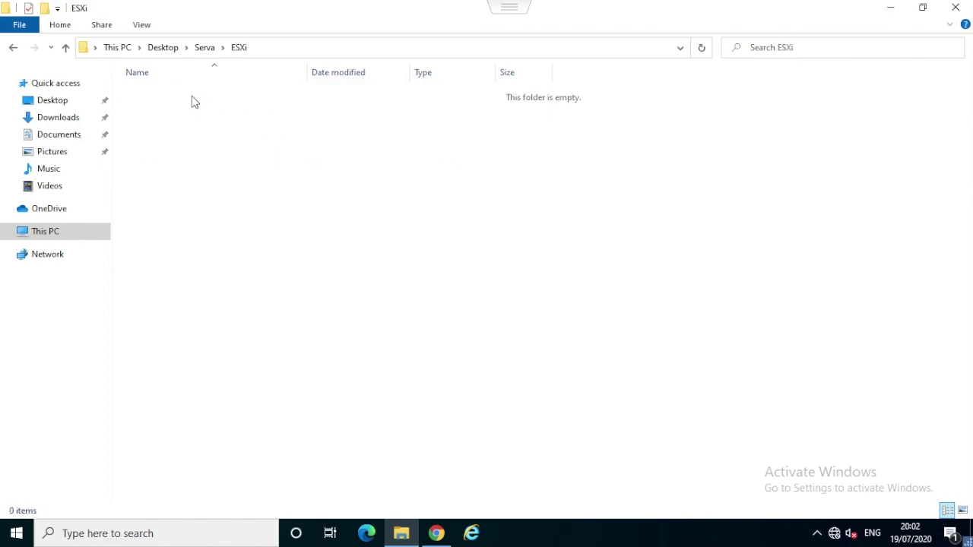
right_click(232, 216)
left_click(275, 312)
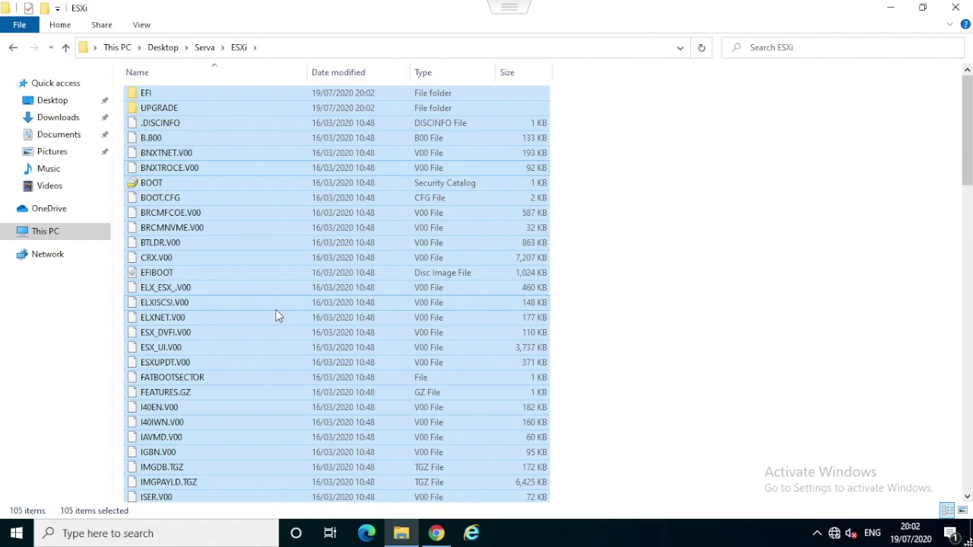
left_click(591, 205)
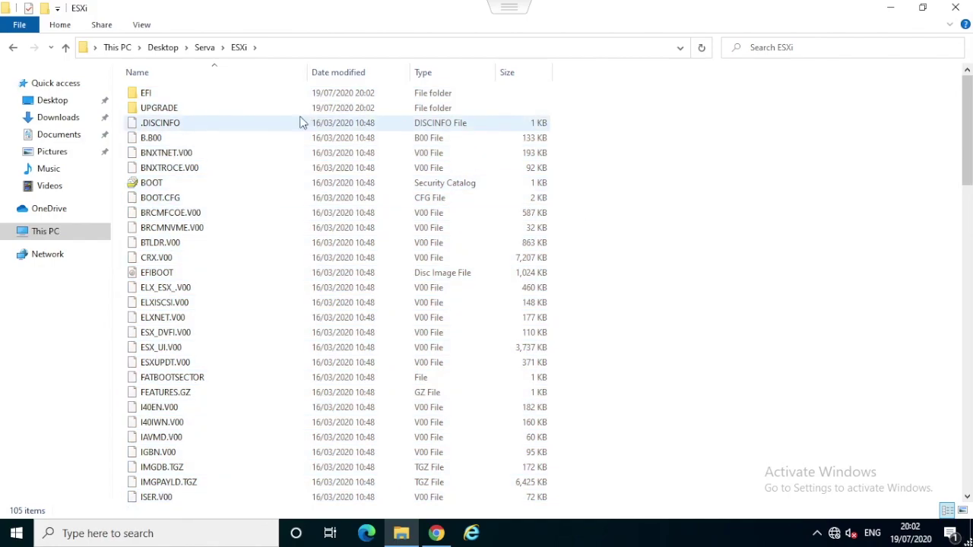
Step: Launch Serva64 from the Serva folder and continue as a "Community" user
left_click(203, 47)
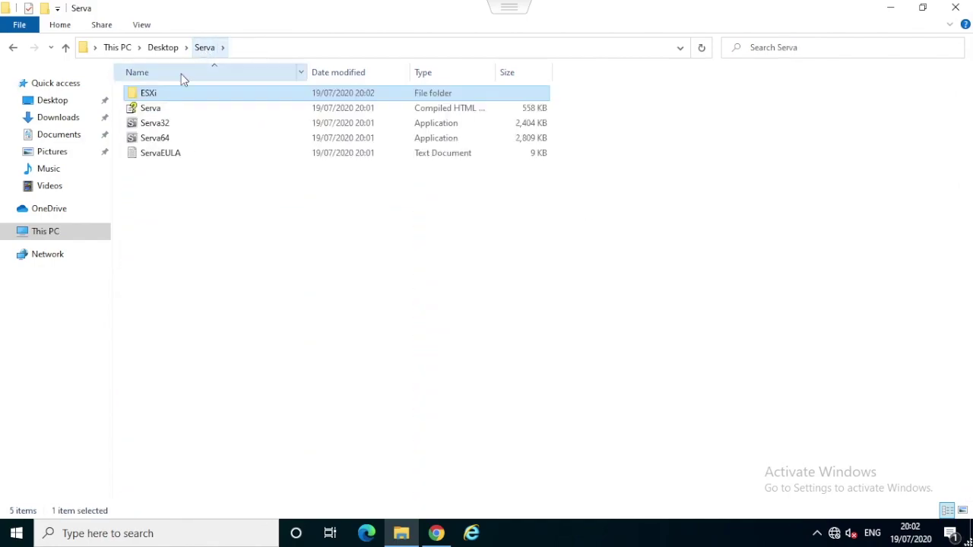
left_click(162, 96)
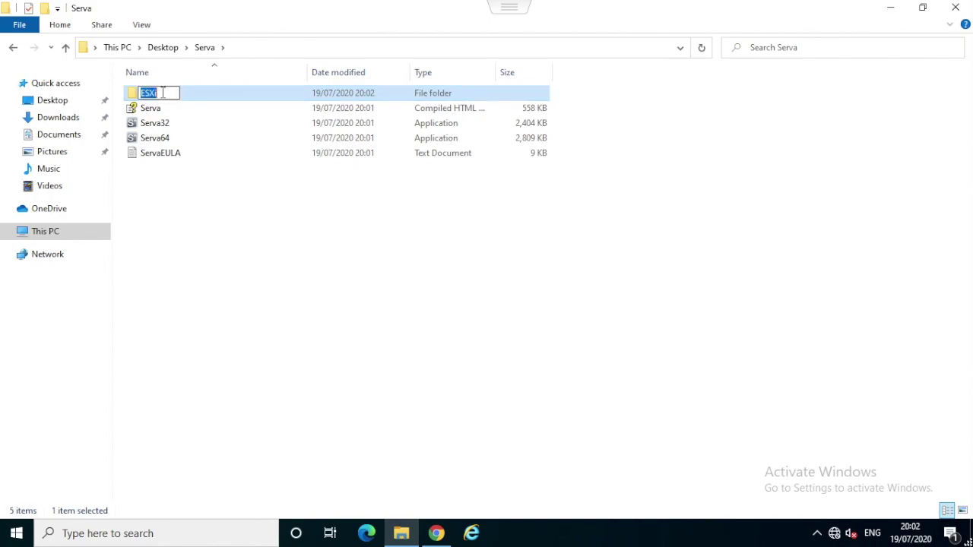
left_click(162, 137)
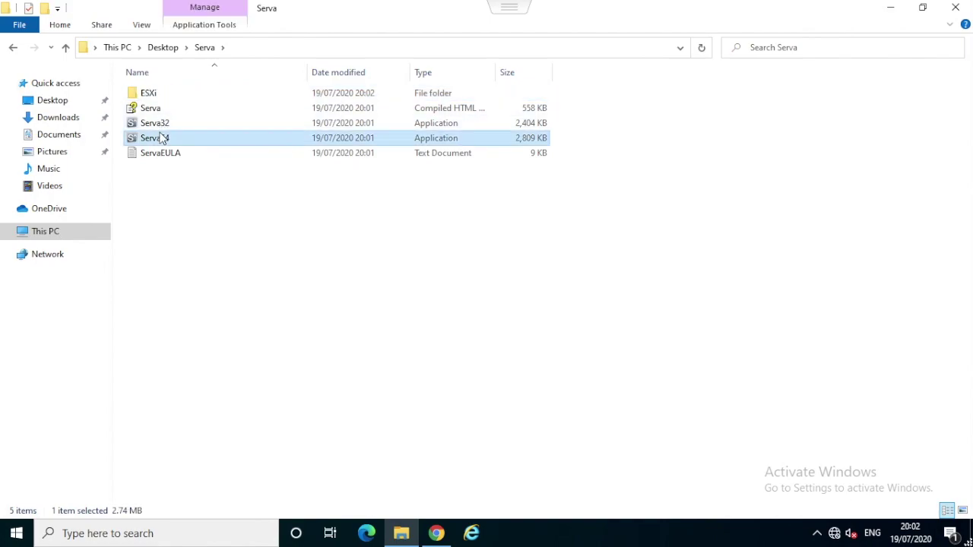
double_click(162, 138)
left_click(506, 533)
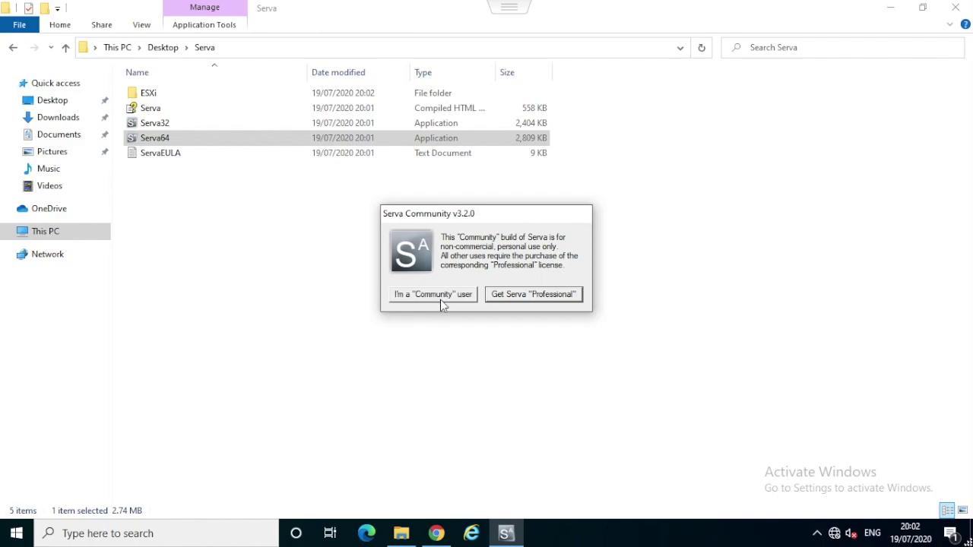
left_click(433, 294)
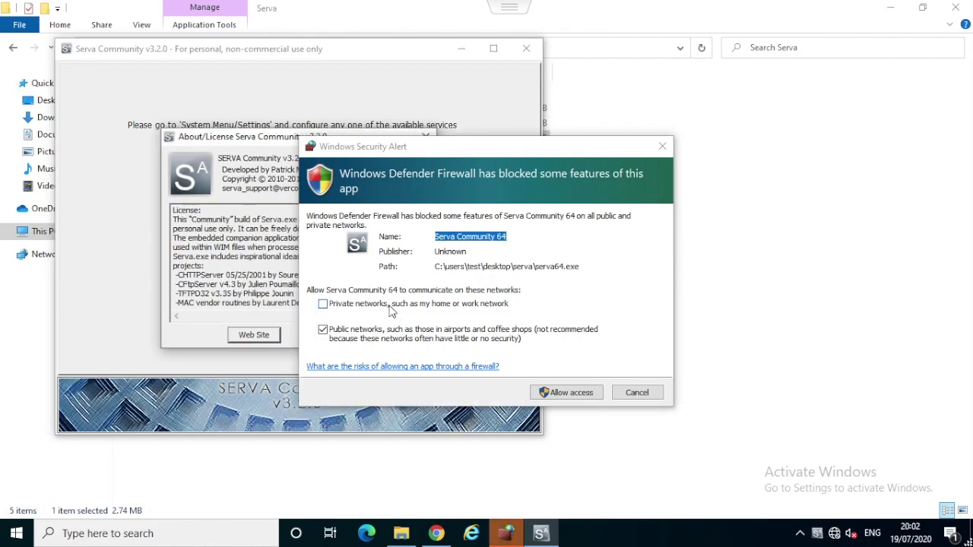
Step: Allow Serva Community 64 through the firewall on private and public networks, then read and accept the license information
left_click(390, 305)
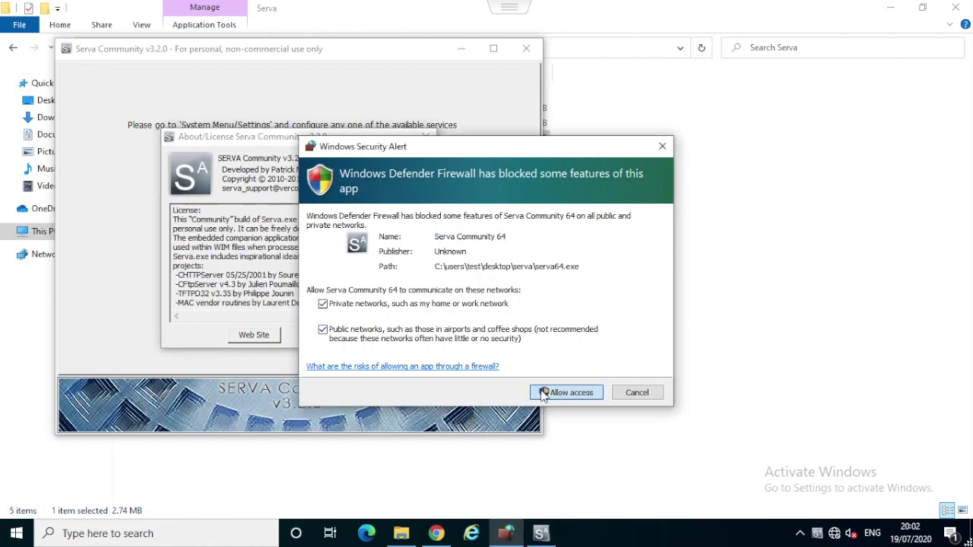
left_click(542, 394)
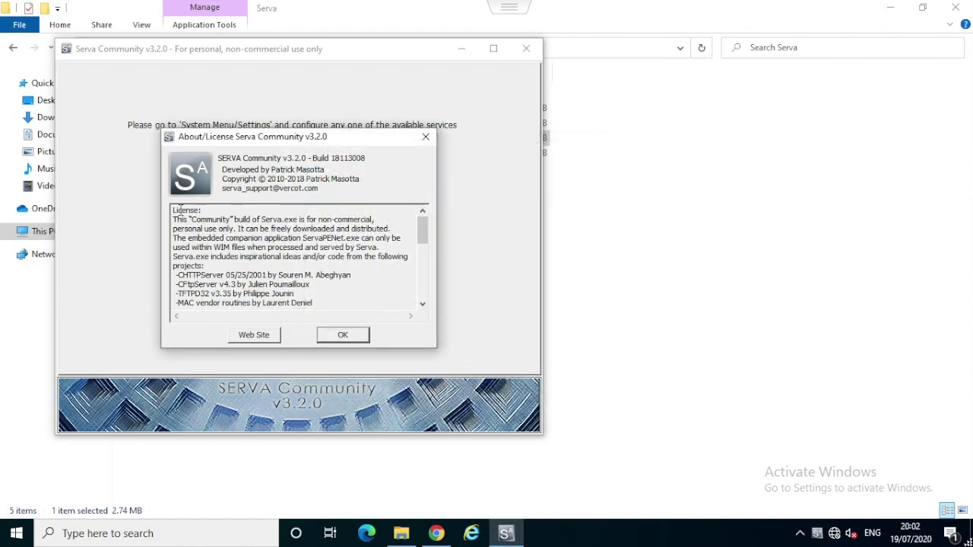
left_click_drag(181, 207, 202, 217)
left_click(249, 229)
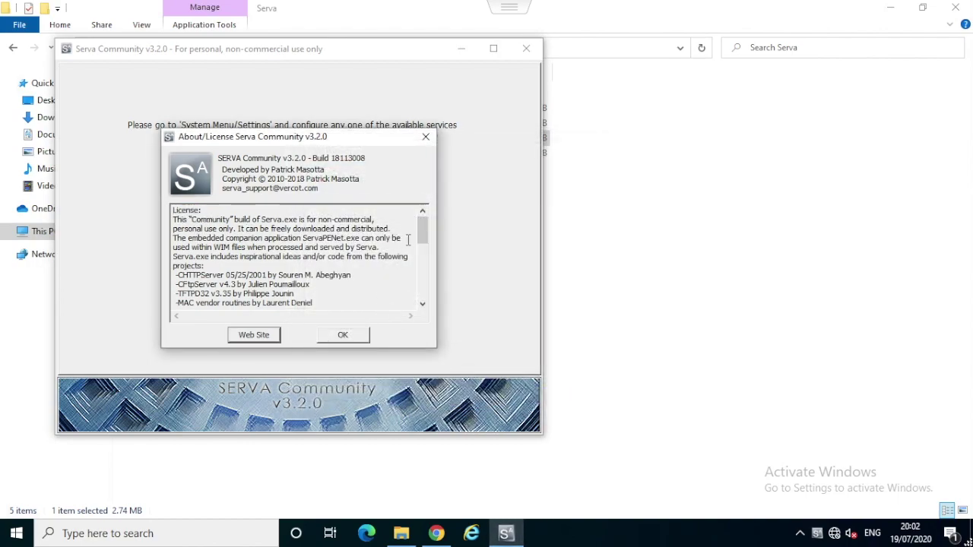
left_click_drag(422, 230, 420, 316)
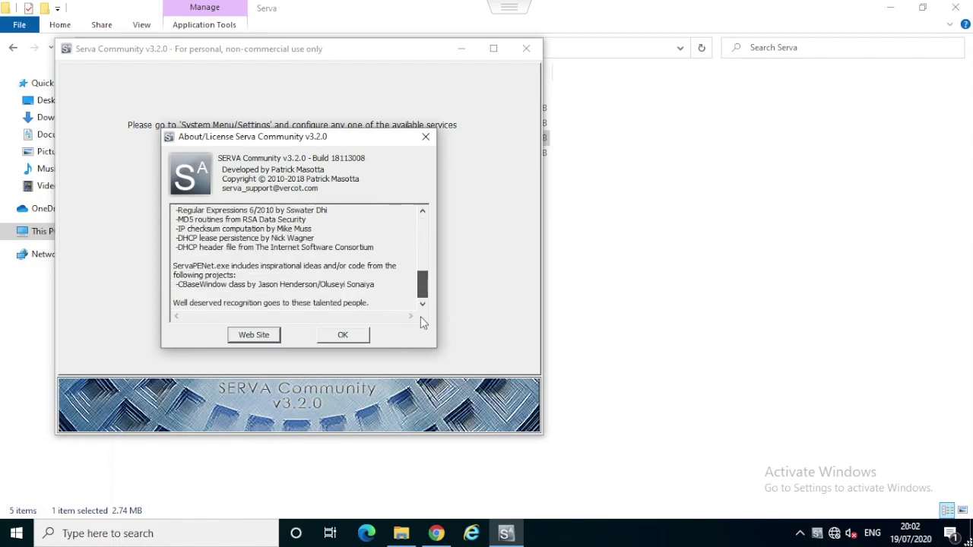
left_click(343, 335)
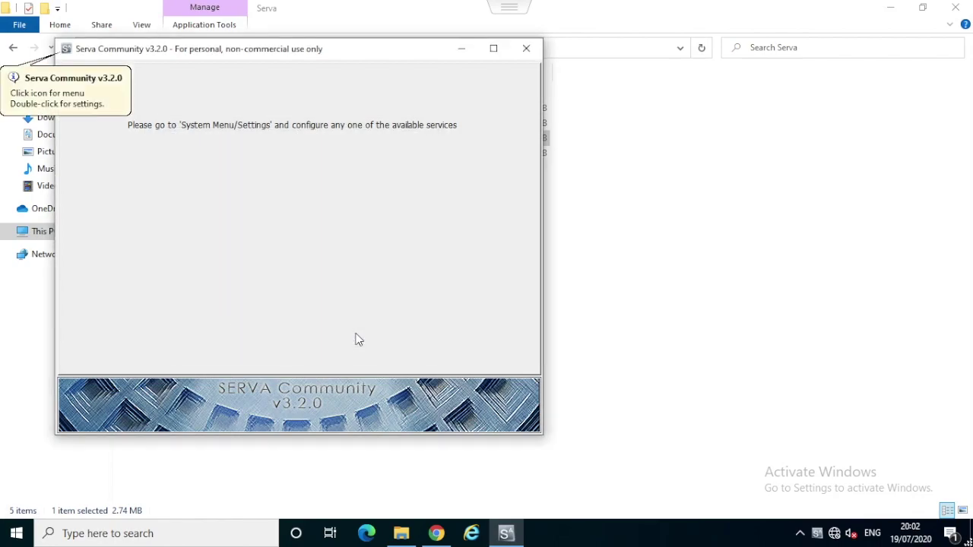
Step: Open the Serva settings and examine the HTTP, FTP, TFTP, DHCP, DNS, SNTP and SYSLOG service options
left_click(66, 48)
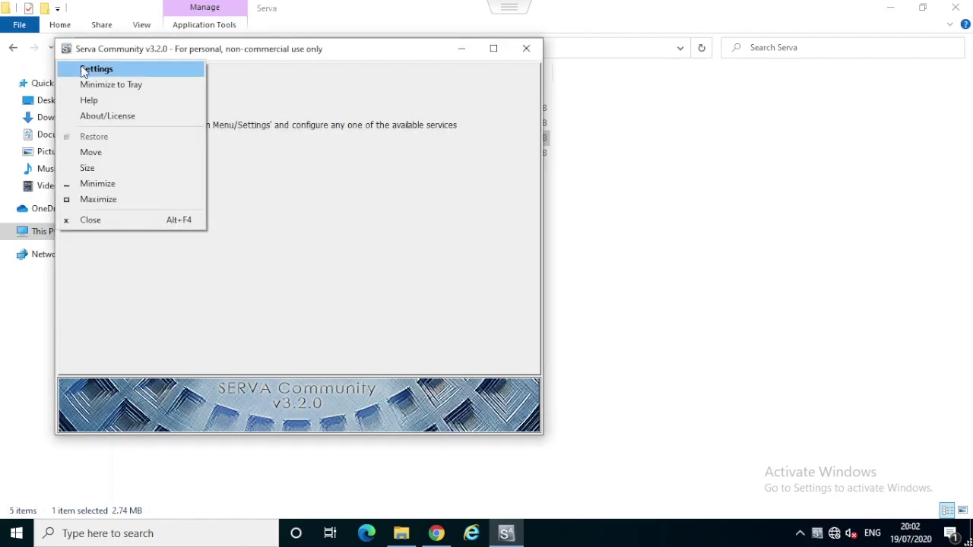
left_click(84, 69)
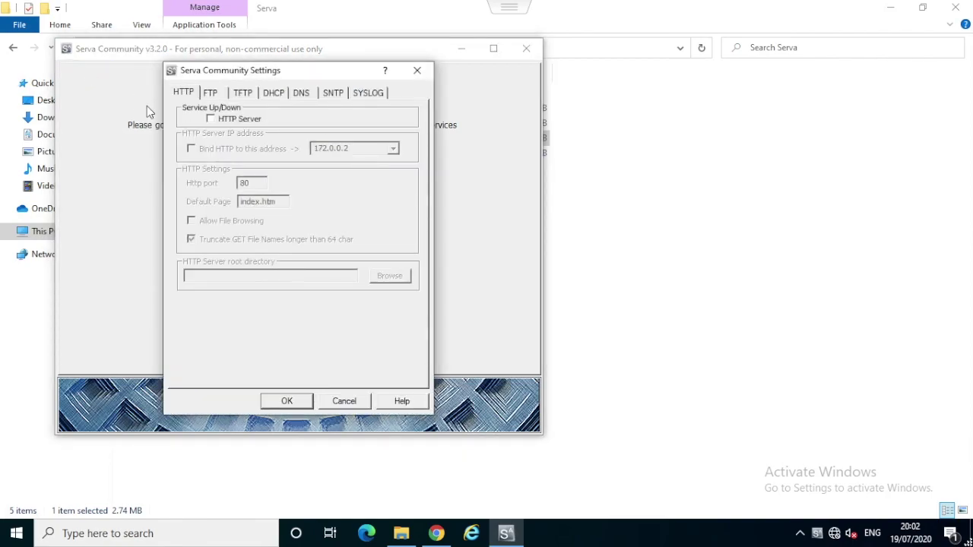
left_click(211, 90)
left_click(243, 94)
left_click(273, 94)
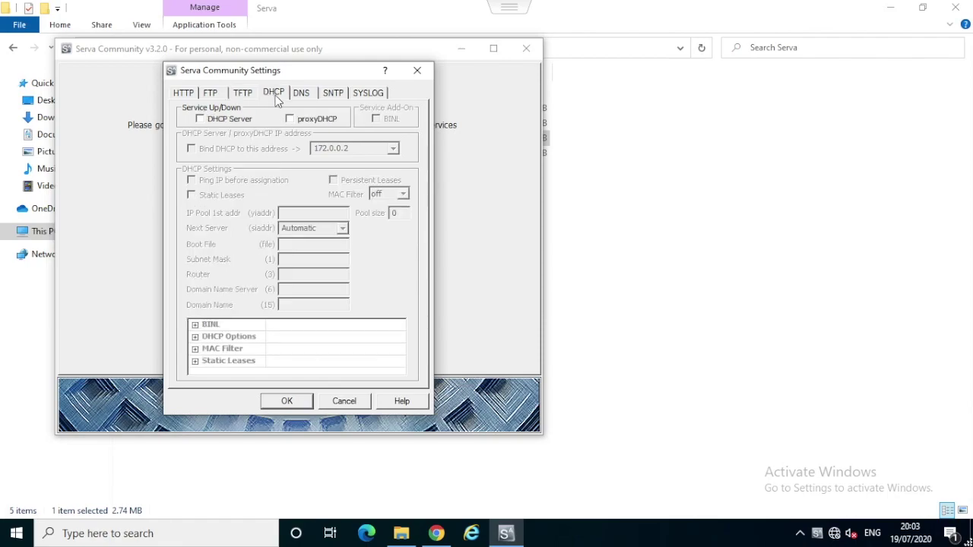
left_click(302, 95)
left_click(333, 95)
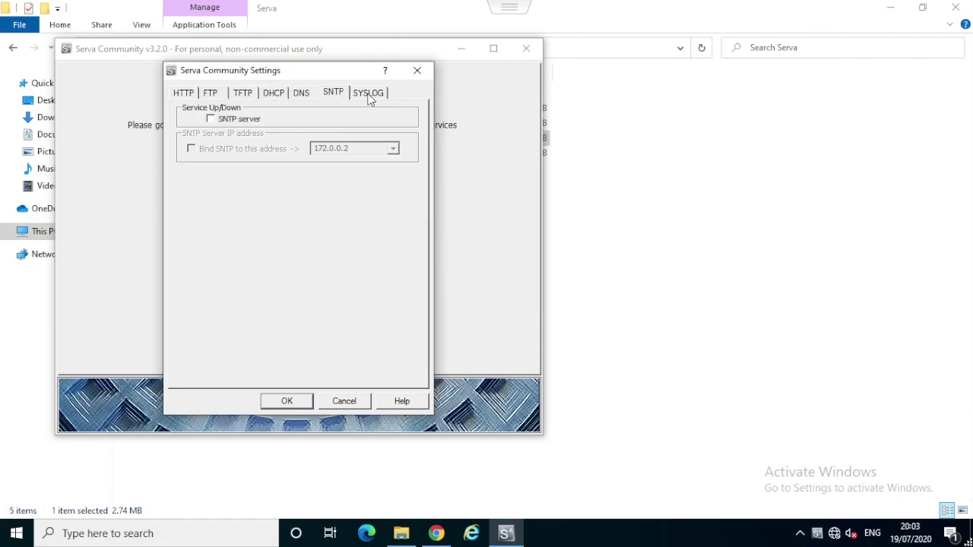
left_click(369, 95)
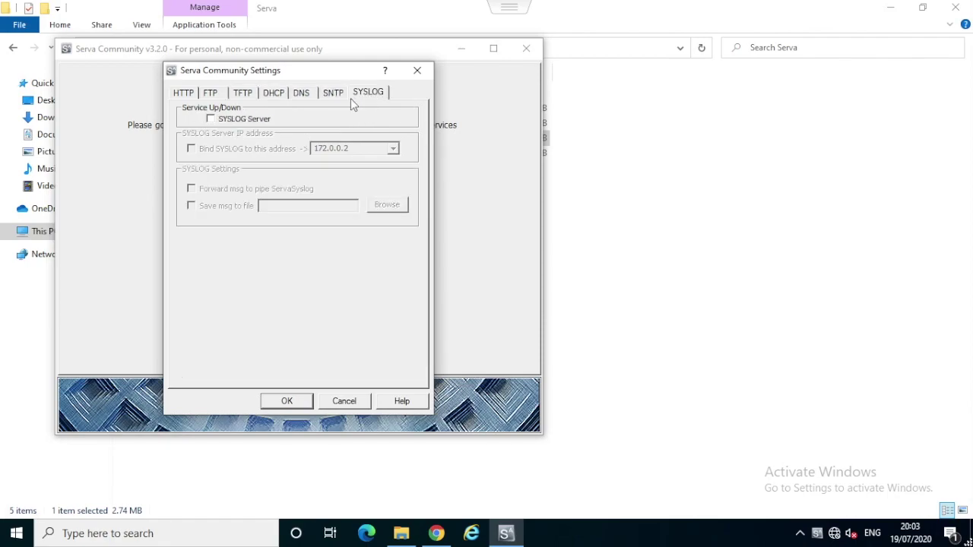
Step: Enable the TFTP Server service in the Serva settings
left_click(247, 96)
left_click(270, 97)
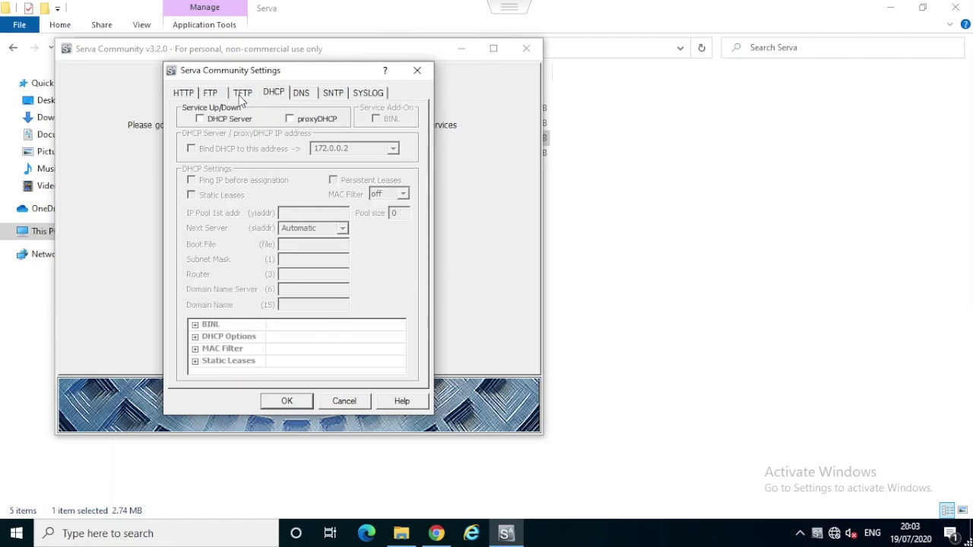
left_click(241, 97)
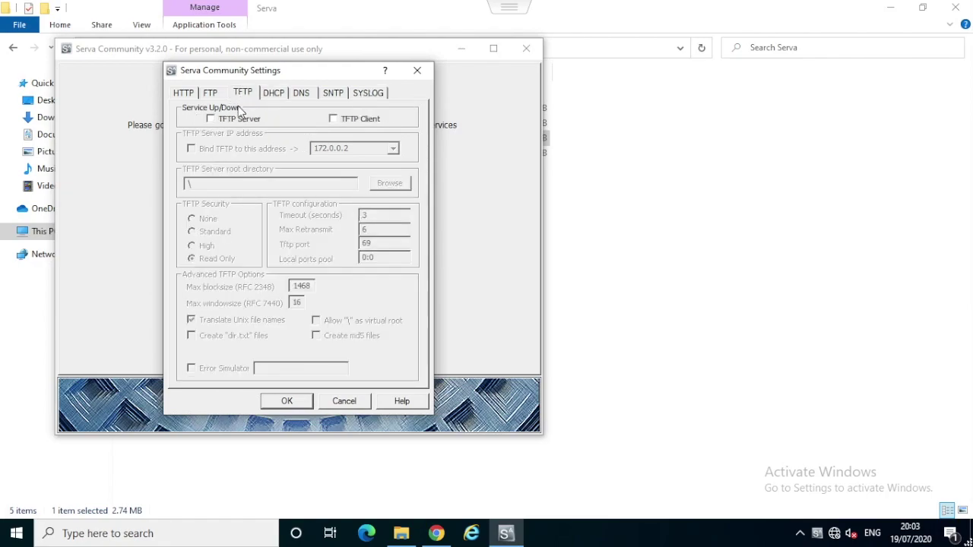
left_click(211, 119)
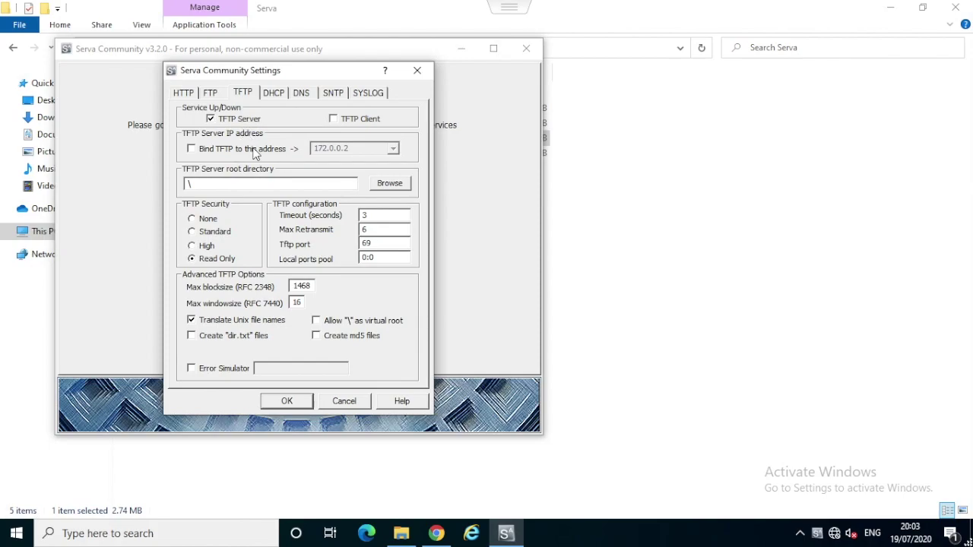
left_click(255, 152)
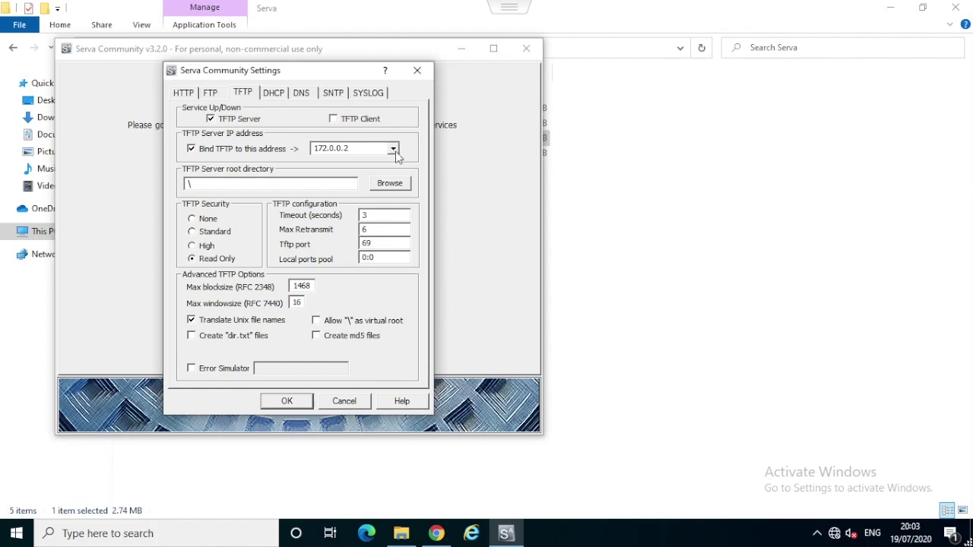
left_click(394, 149)
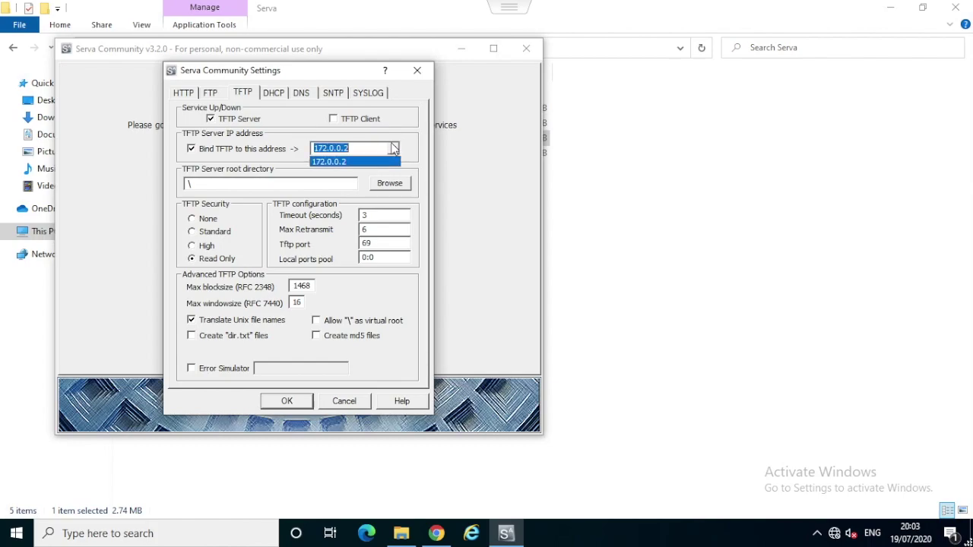
left_click(200, 150)
left_click(199, 151)
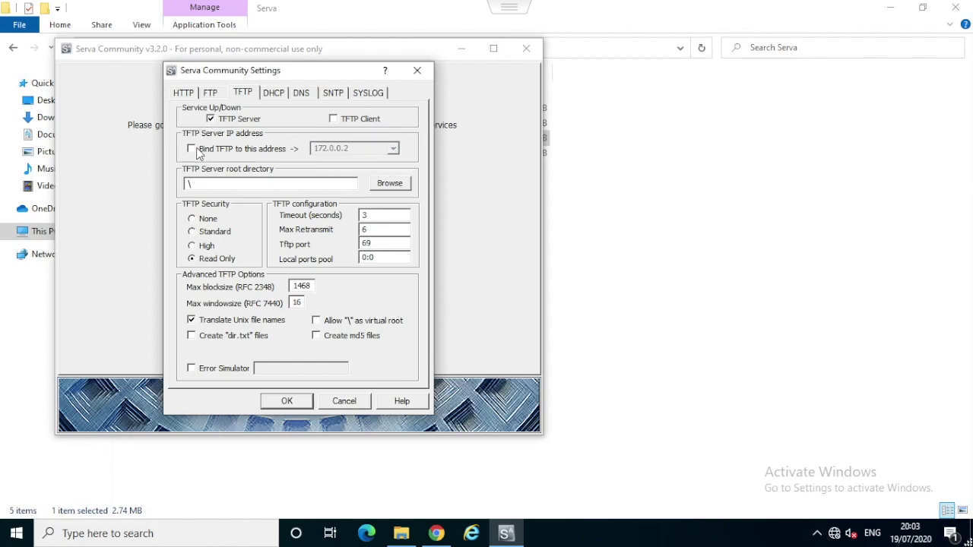
Step: Set the TFTP server root directory to the Serva folder on the Desktop
left_click(390, 184)
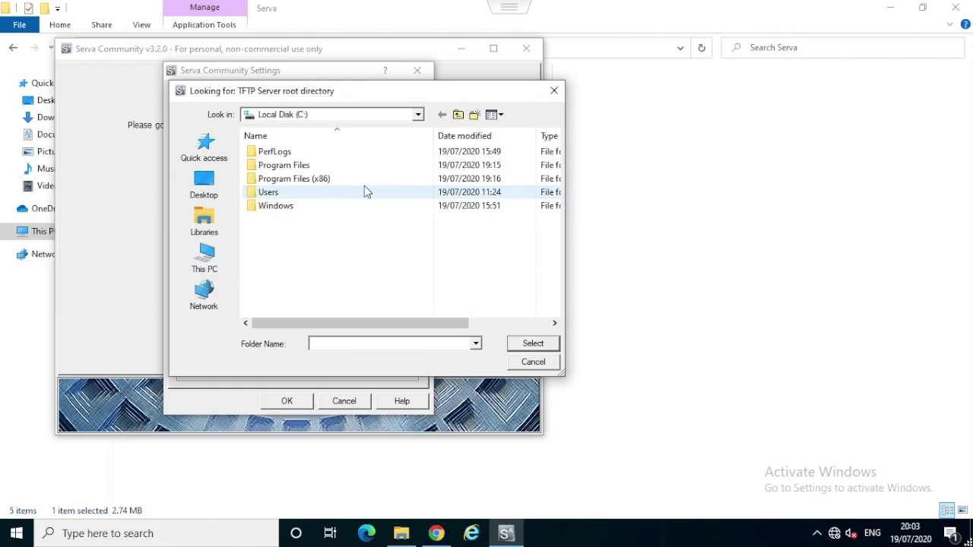
left_click(206, 190)
left_click(411, 223)
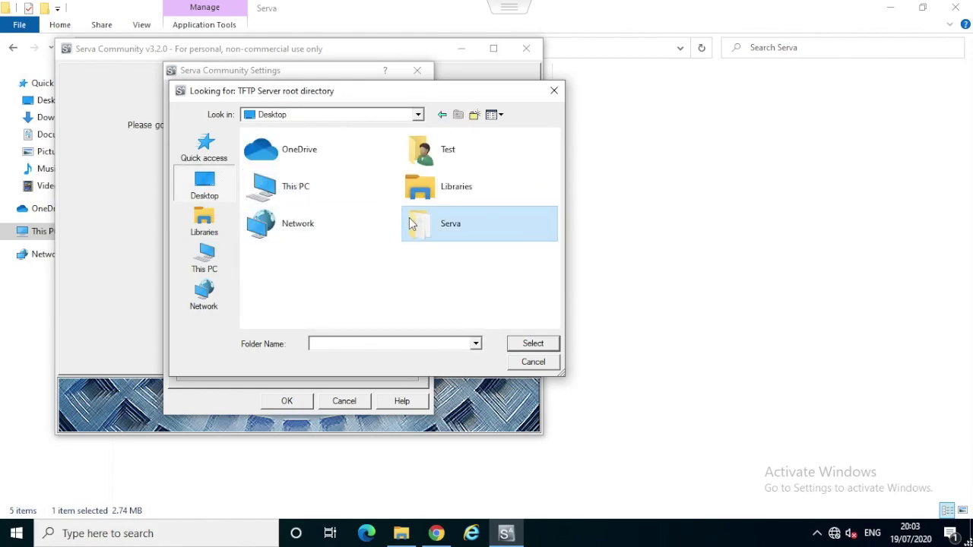
double_click(410, 223)
left_click(277, 155)
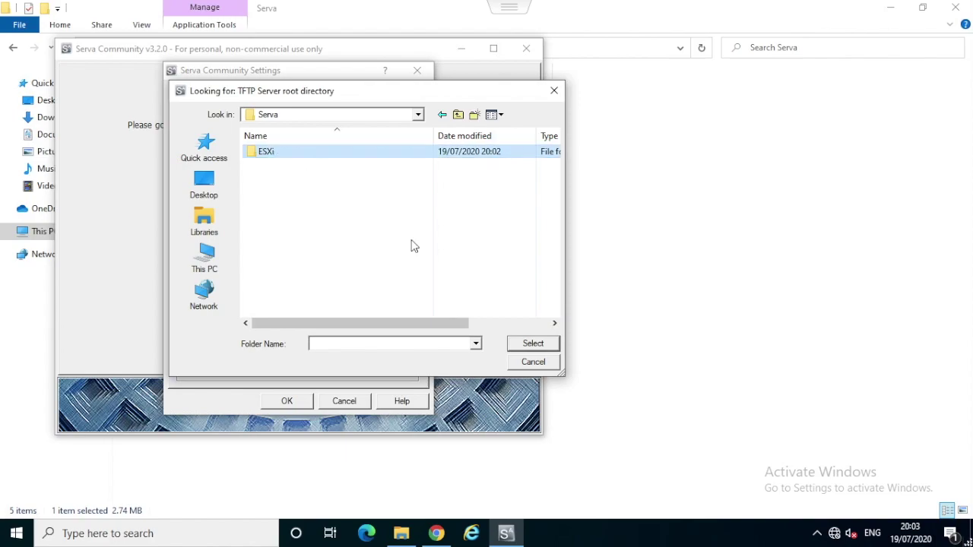
left_click(531, 342)
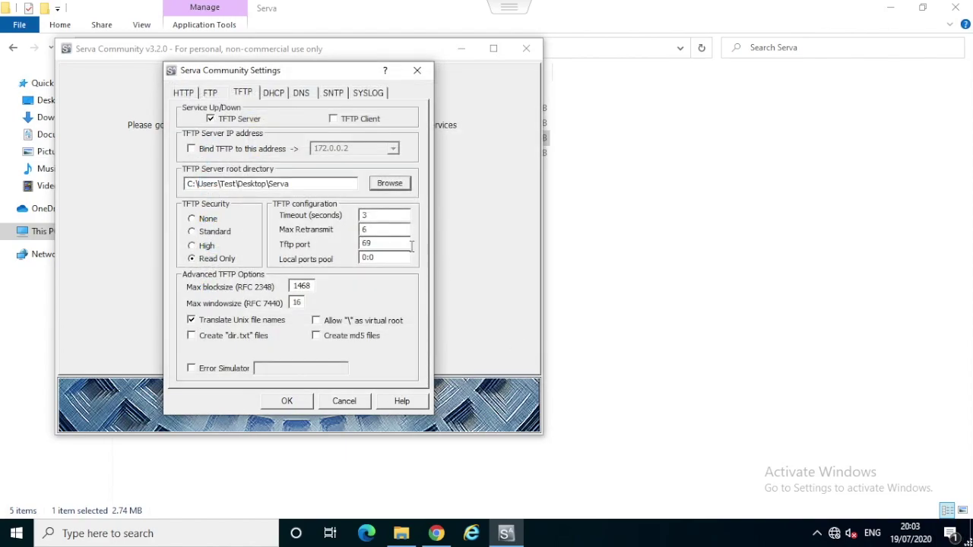
Step: Change the TFTP server root directory to the ESXi folder inside the Serva folder
left_click(389, 187)
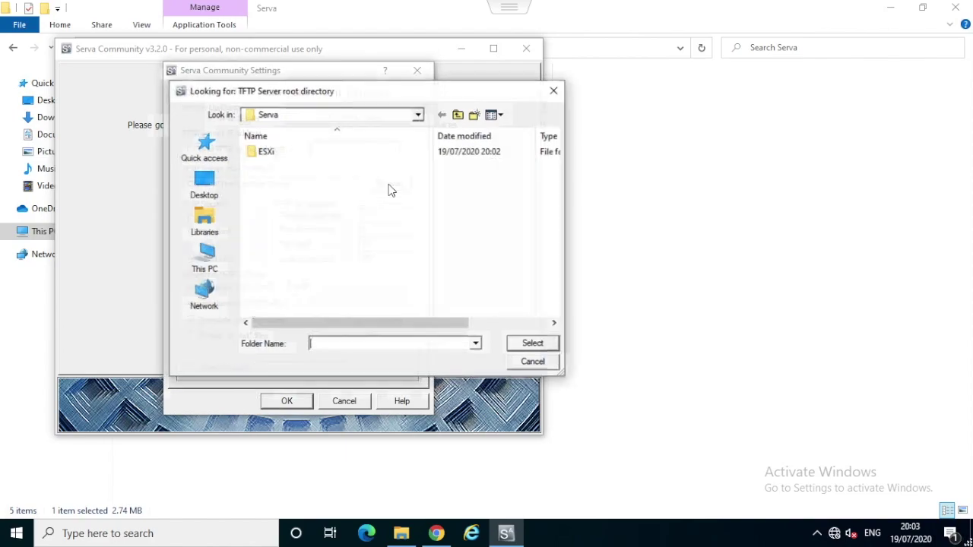
double_click(278, 152)
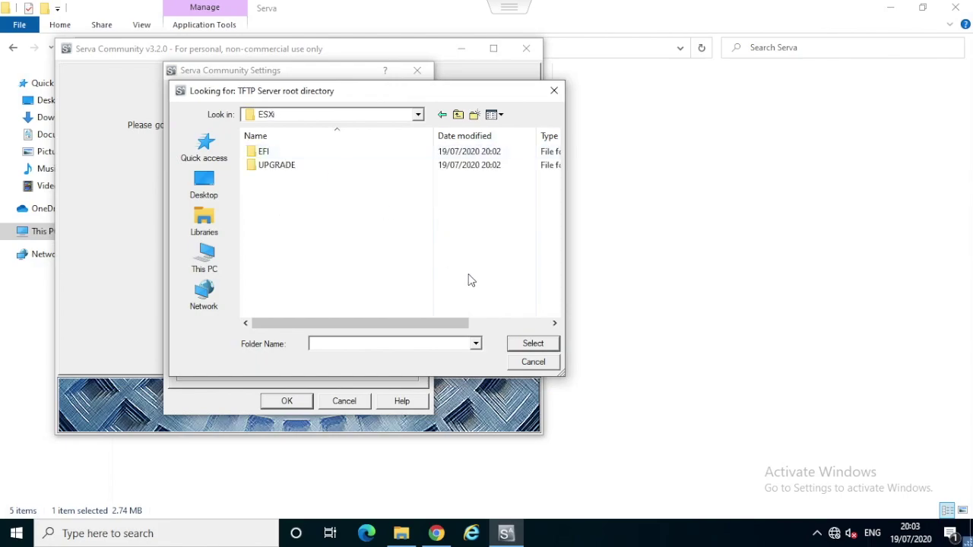
left_click(532, 343)
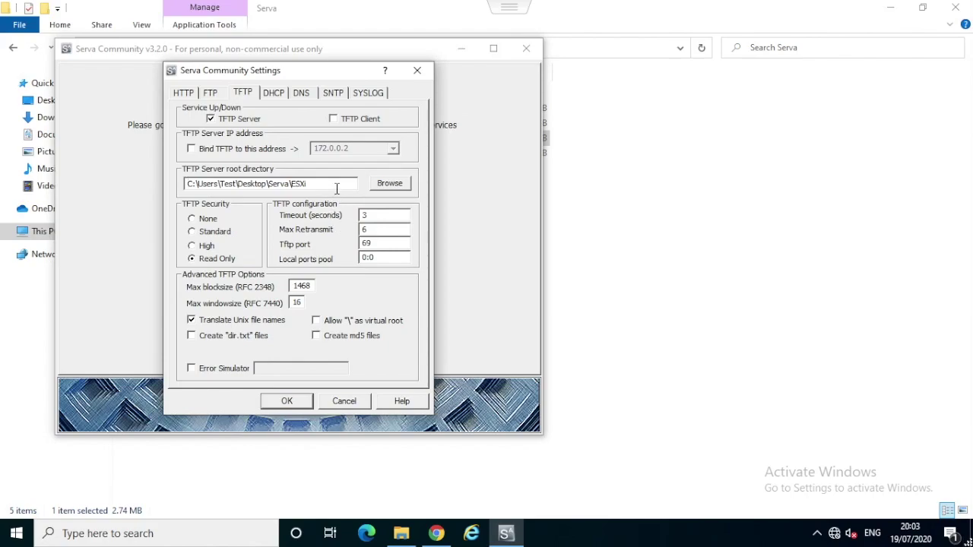
left_click(304, 189)
left_click_drag(314, 188, 200, 189)
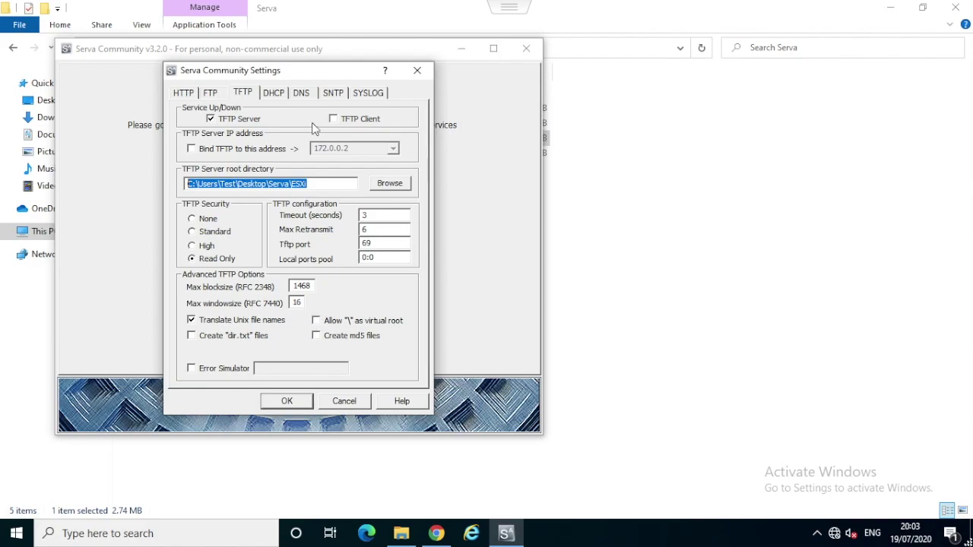
Step: Enable the DHCP Server service and turn on Ping IP before assignation
left_click(275, 92)
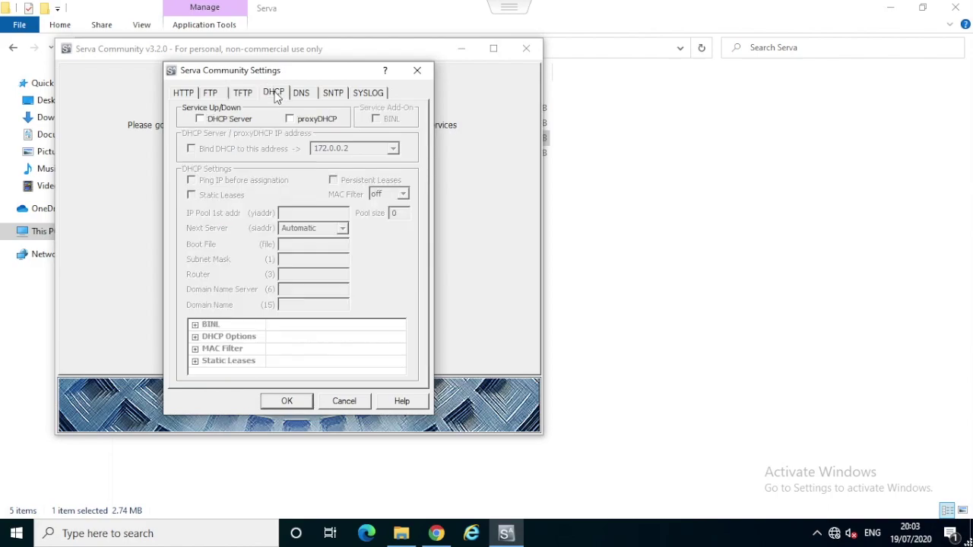
left_click(231, 118)
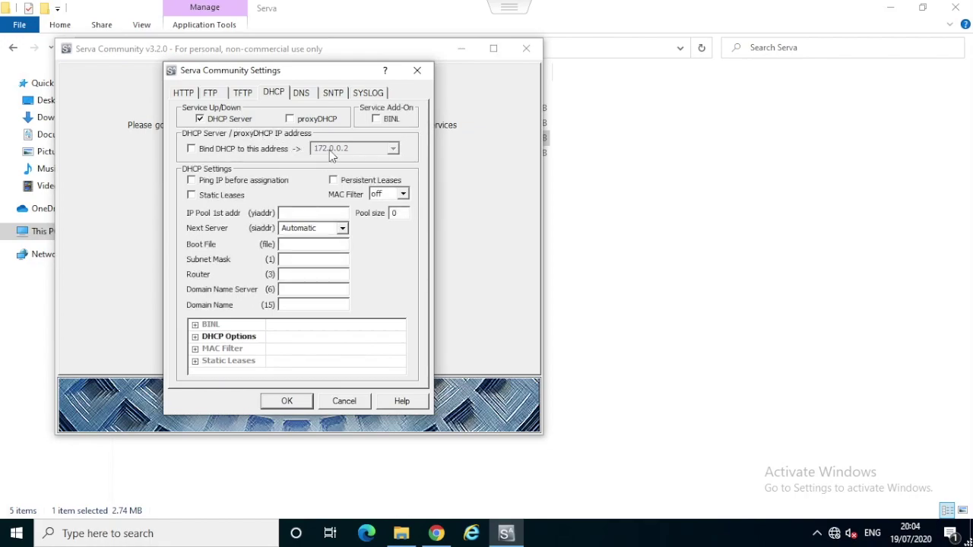
left_click(253, 149)
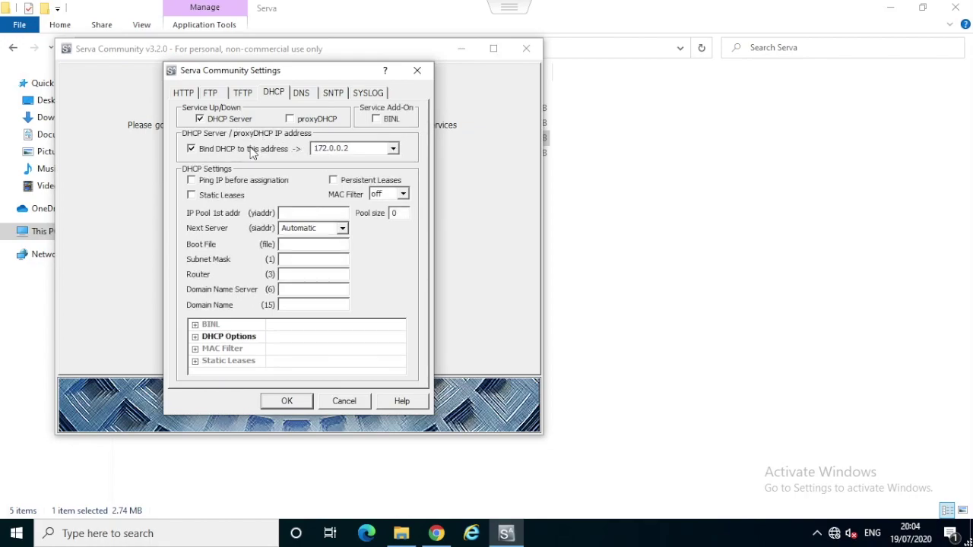
left_click(392, 149)
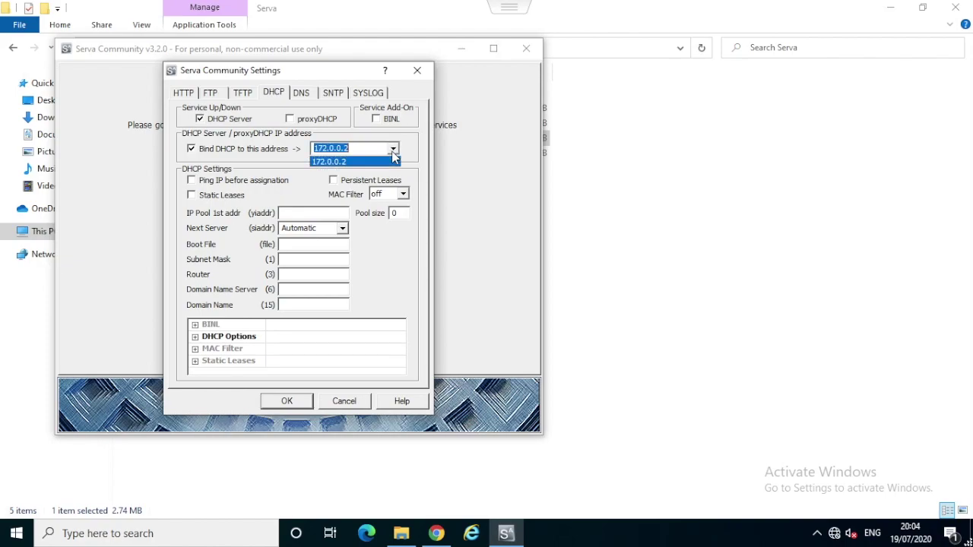
left_click(213, 152)
left_click(212, 149)
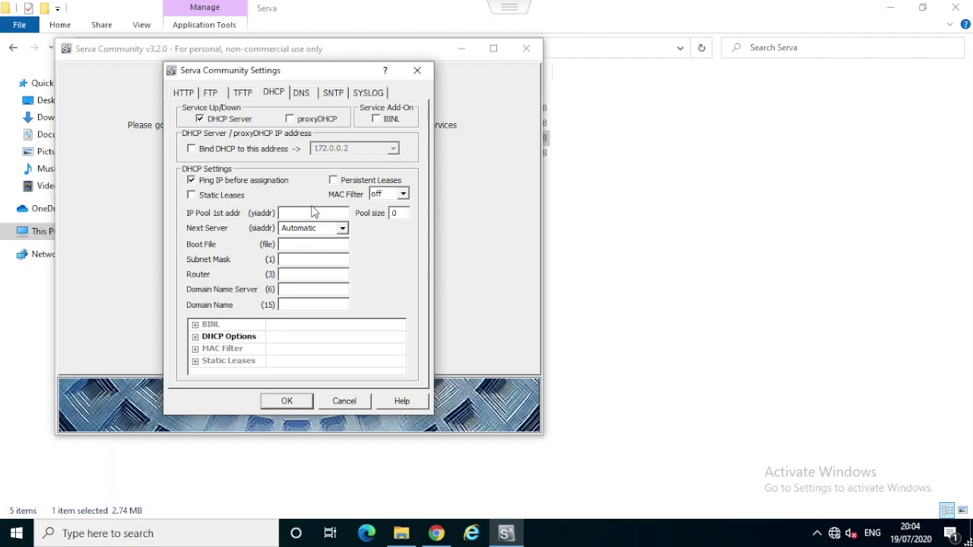
Step: Try to set the DHCP MAC filter to accept with AABBCCEEFF as its opt_1 entry
left_click(402, 194)
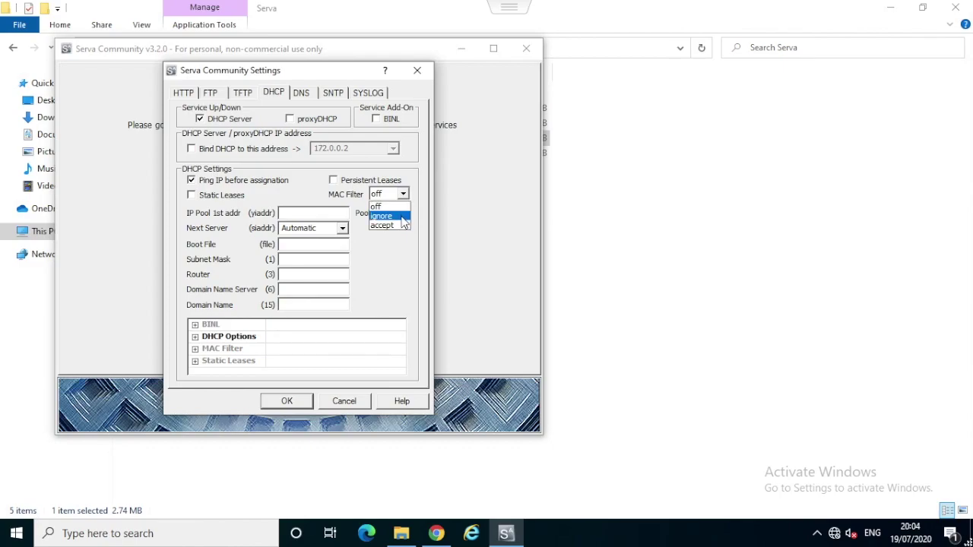
left_click(402, 226)
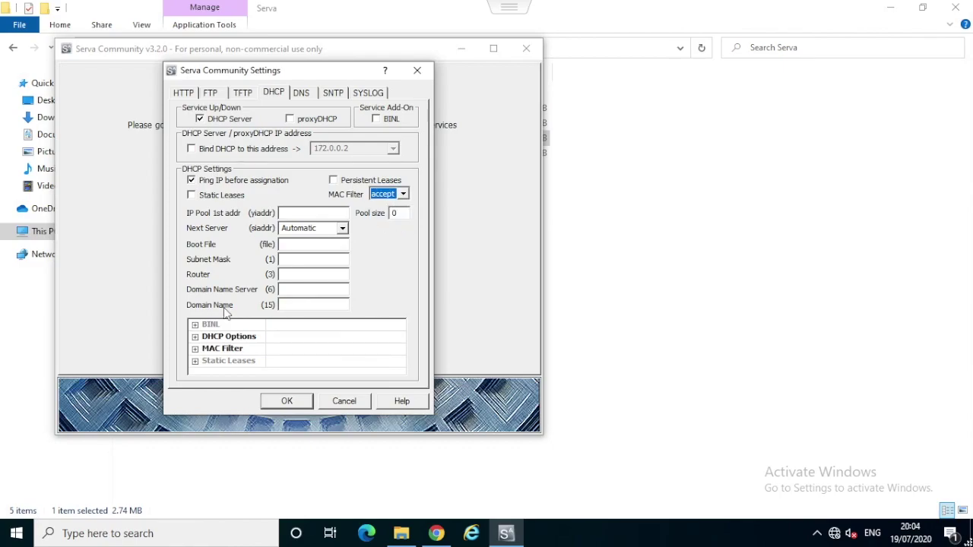
left_click(195, 348)
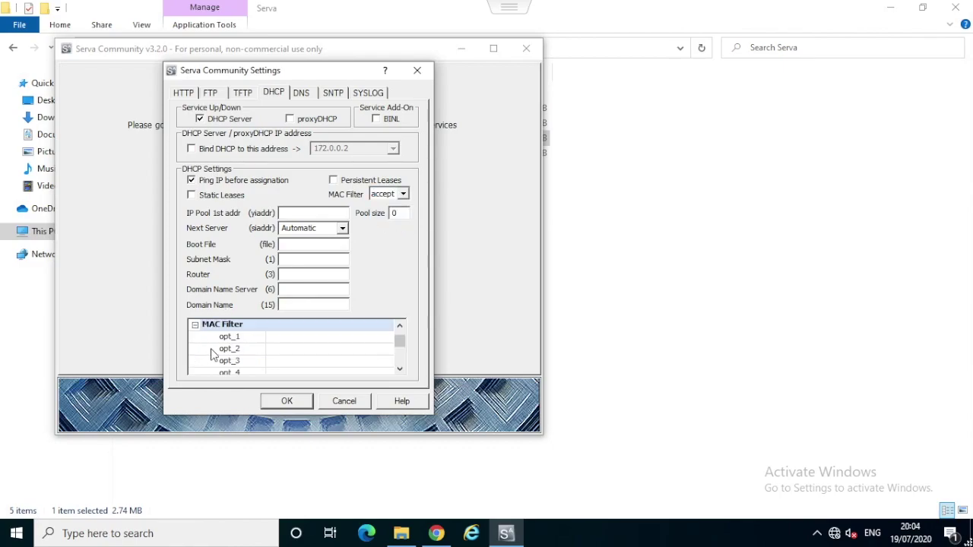
left_click(273, 338)
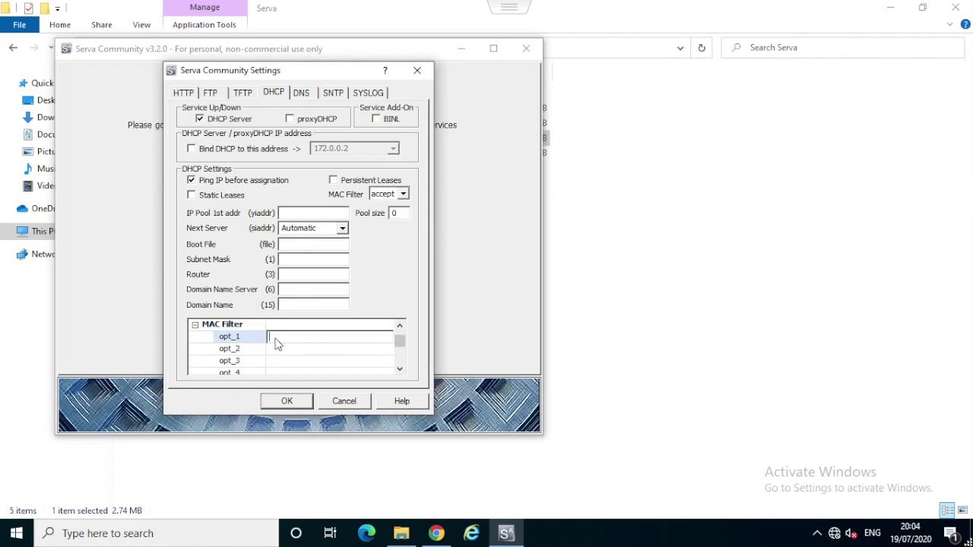
type("AABBCCEEFF")
left_click(403, 194)
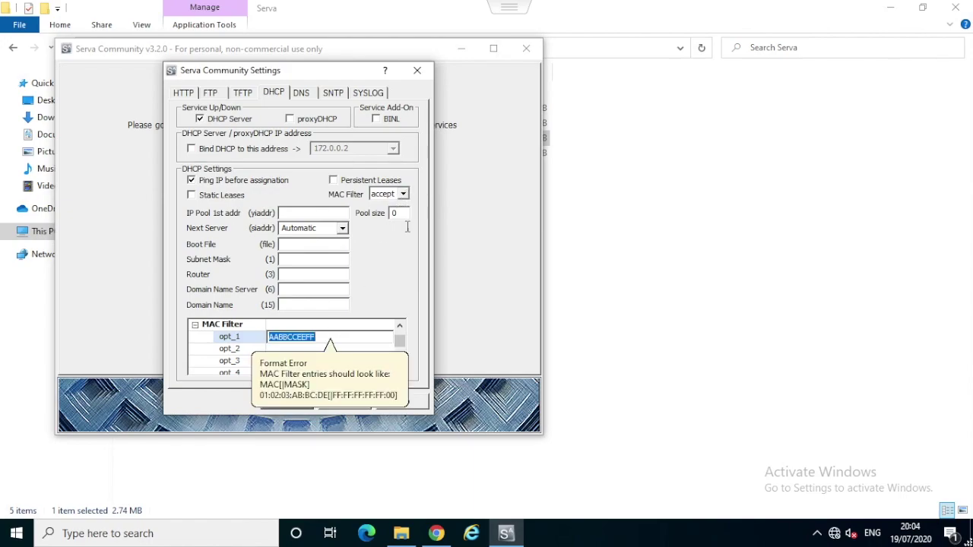
Step: Clear the opt_1 MAC filter entry and switch the MAC filter off
left_click(349, 334)
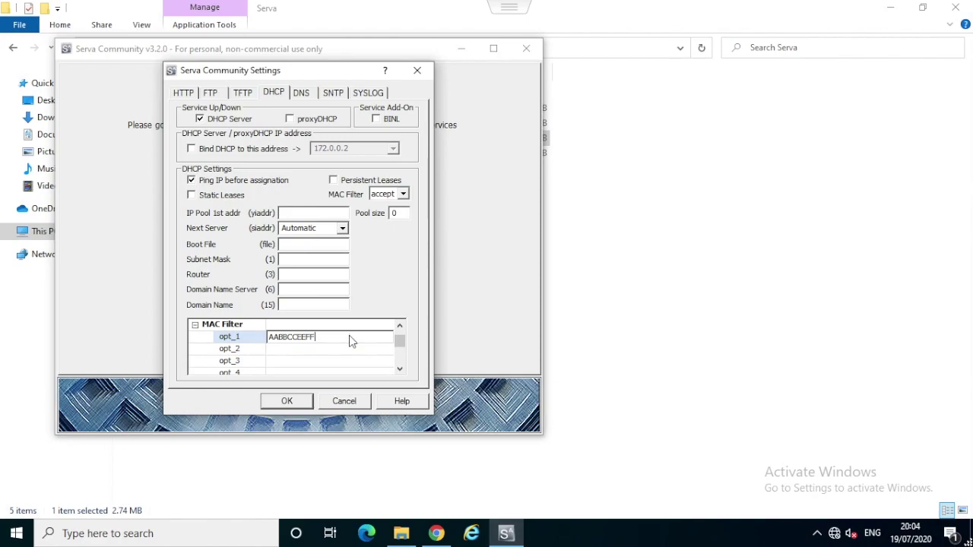
key("BackSpace")
key("BackSpace")
key("BackSpace")
key("BackSpace")
key("BackSpace")
key("BackSpace")
key("BackSpace")
key("BackSpace")
key("BackSpace")
key("BackSpace")
left_click(402, 194)
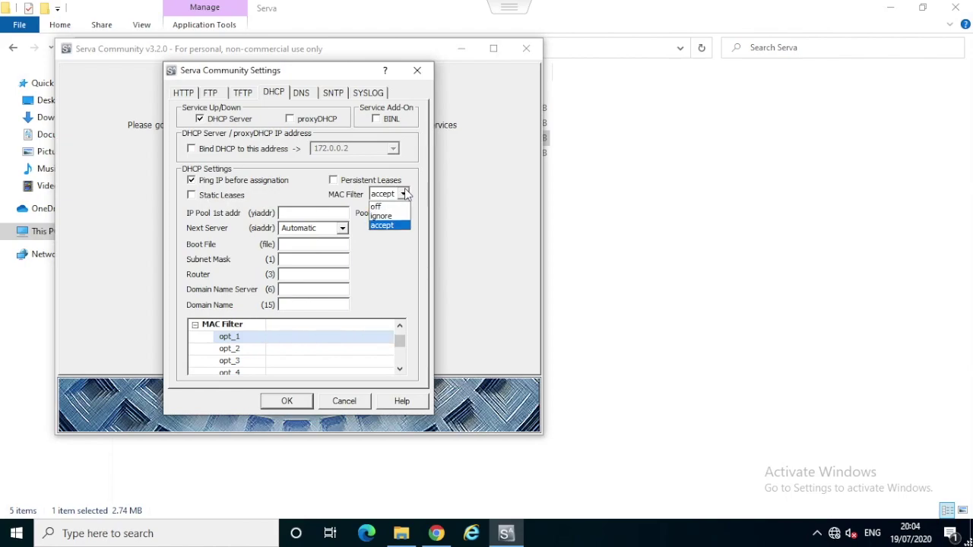
left_click(390, 207)
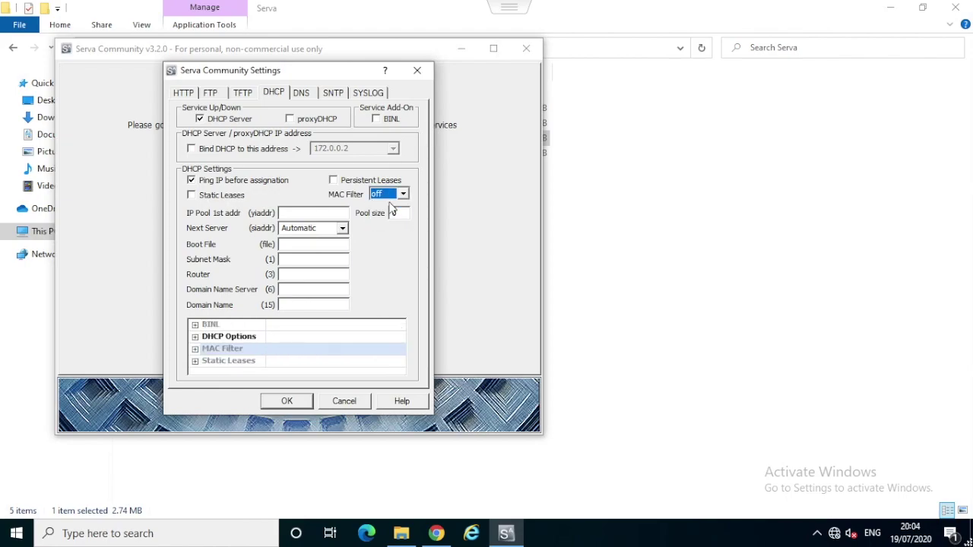
Step: Set the DHCP IP pool's first address to 172.0.0.10 with a pool size of 10
left_click(293, 213)
type("172.0.0.10")
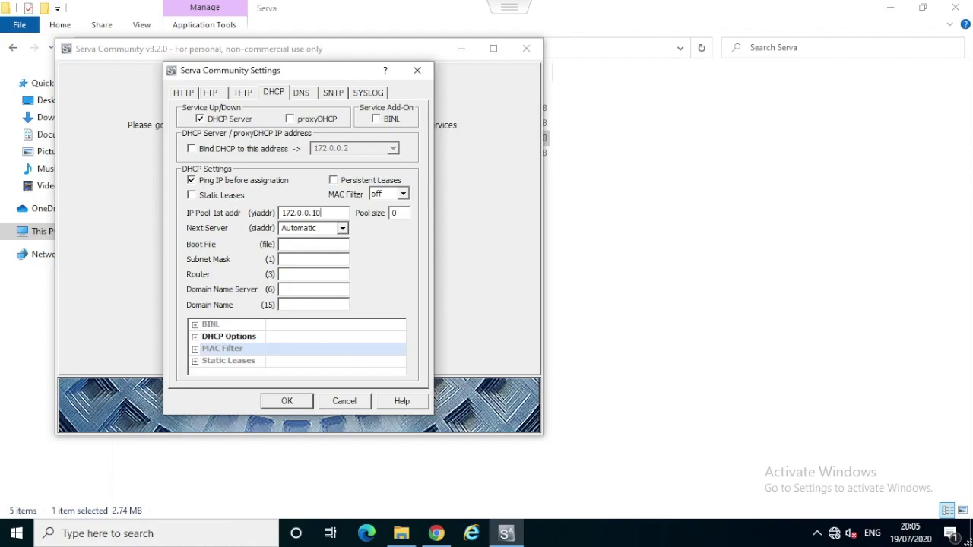
double_click(394, 212)
type("1")
left_click(343, 228)
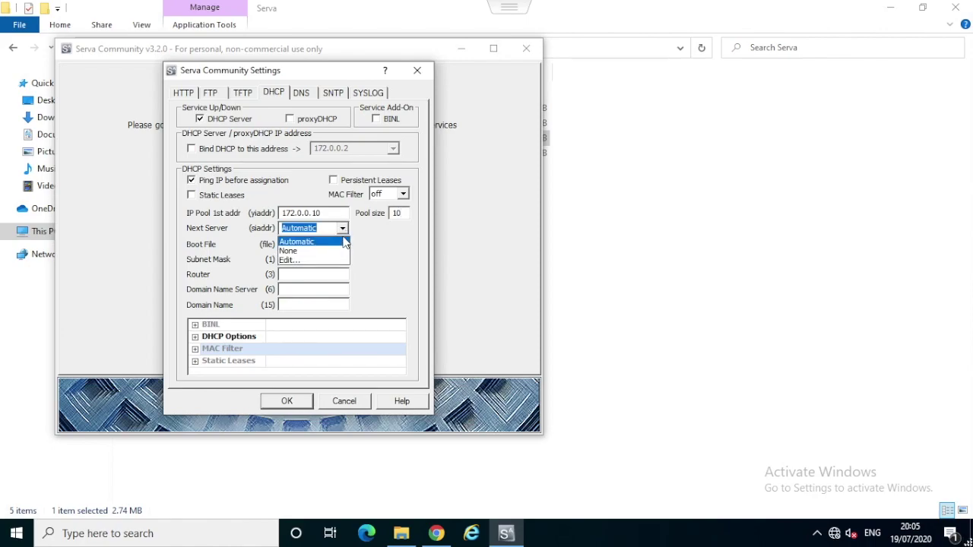
left_click(343, 229)
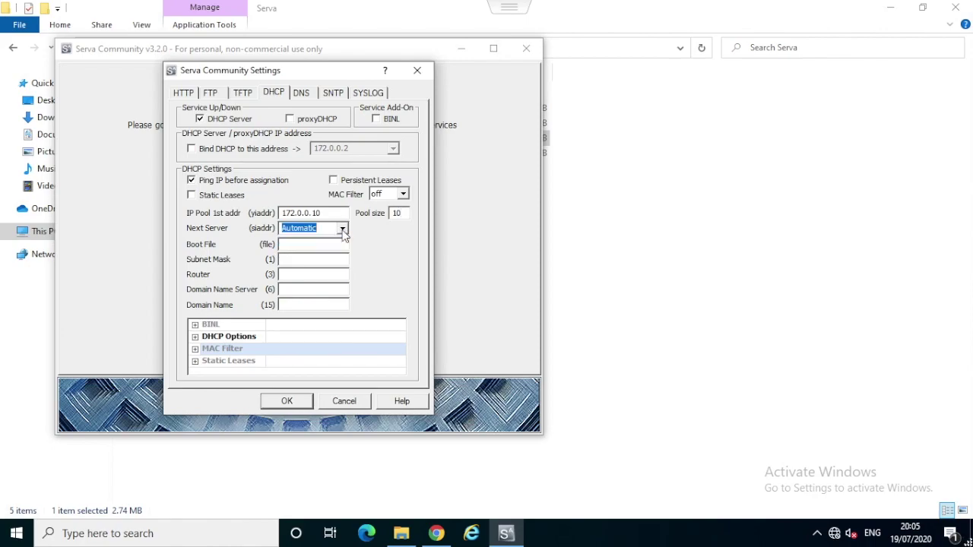
Step: Open the EFI\BOOT folder inside the ESXi folder in File Explorer and copy the EFI\BOOT part of its path
left_click(302, 245)
left_click(577, 276)
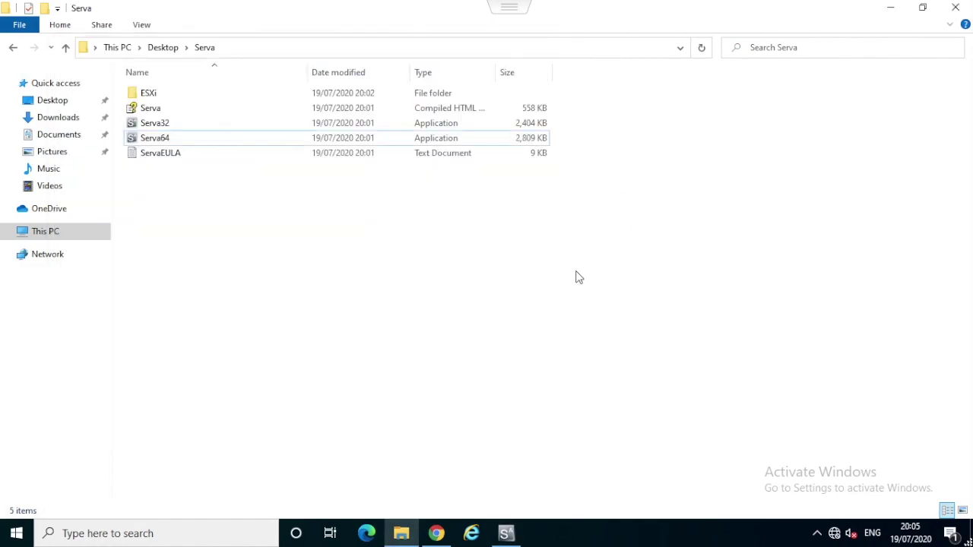
double_click(169, 92)
double_click(170, 92)
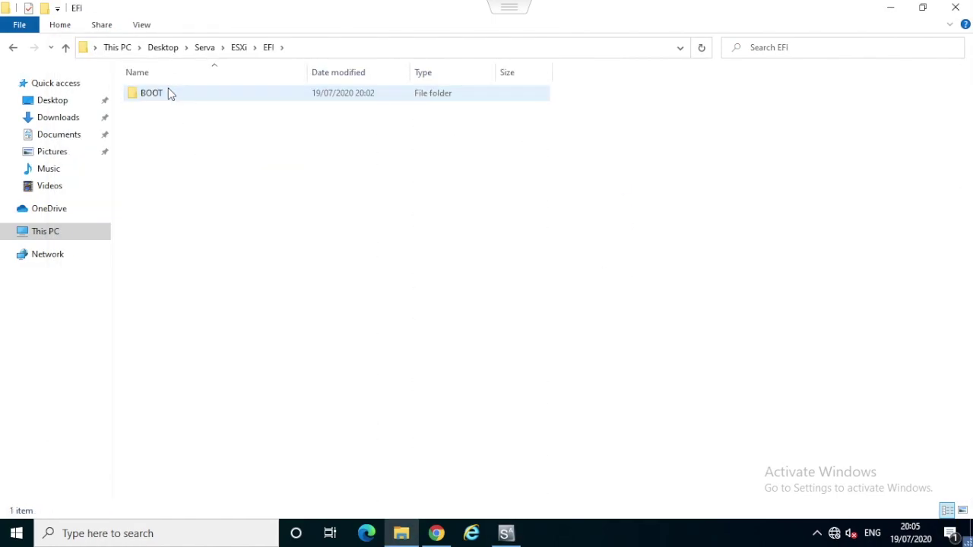
double_click(169, 93)
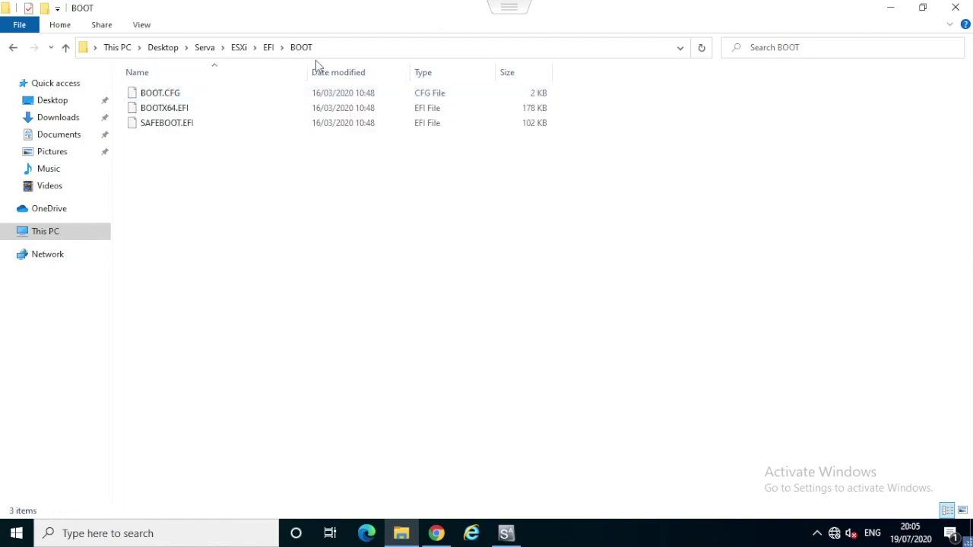
left_click(345, 47)
left_click(345, 47)
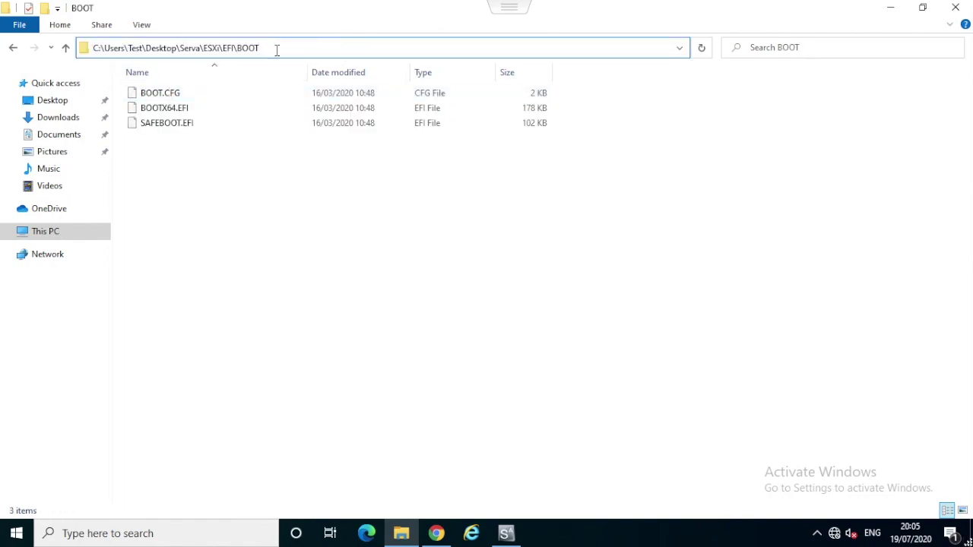
left_click_drag(276, 49, 223, 48)
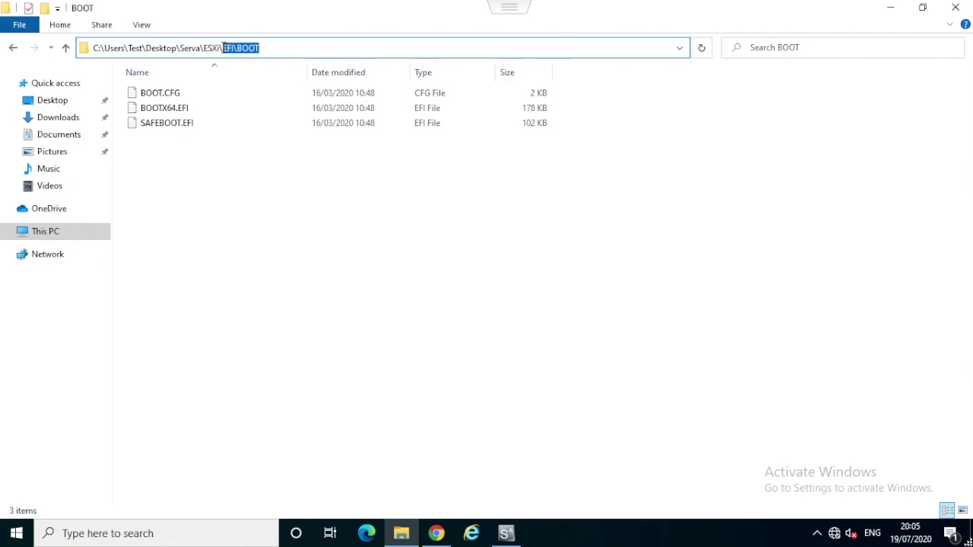
right_click(227, 49)
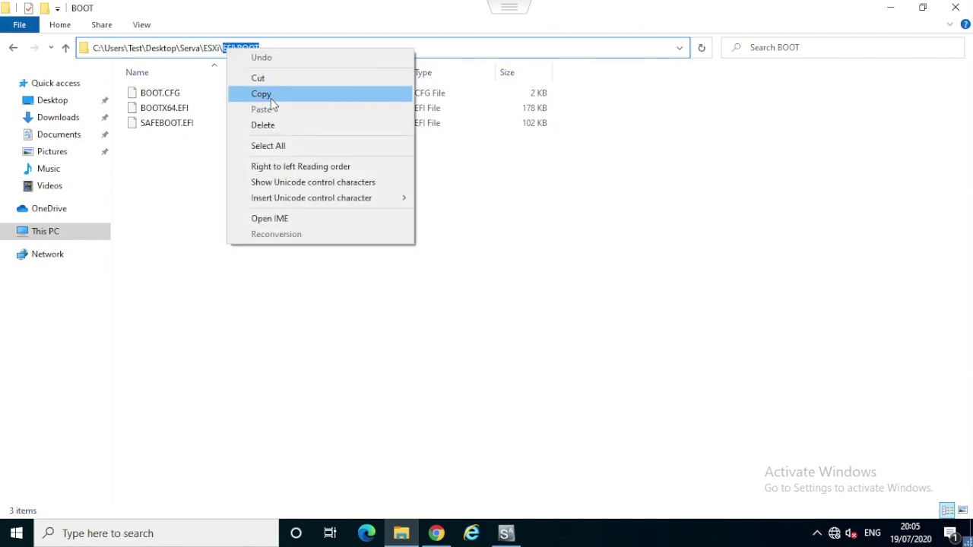
left_click(266, 94)
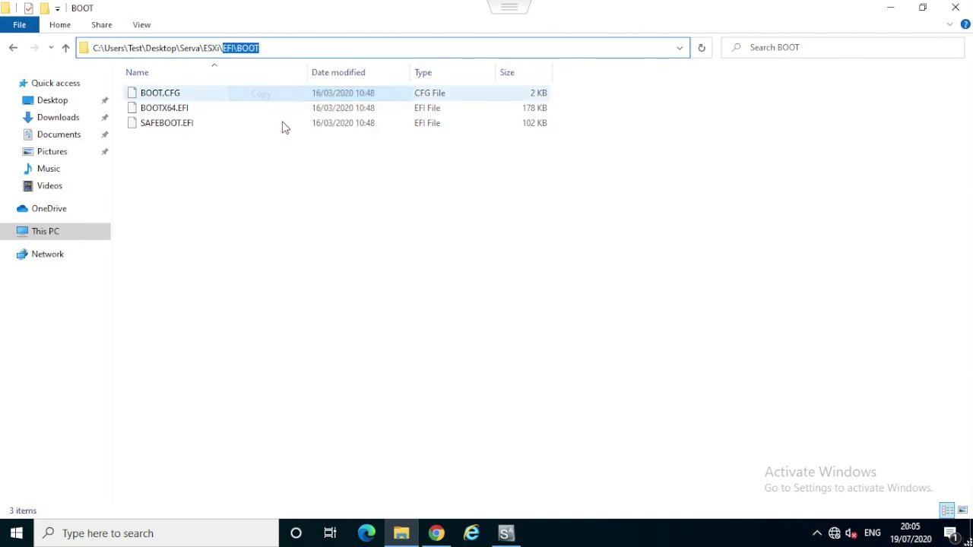
Step: Return to the Serva settings and set the DHCP boot file to \EFI\BOOT\BOOTX64.EFI using the copied path
left_click(505, 532)
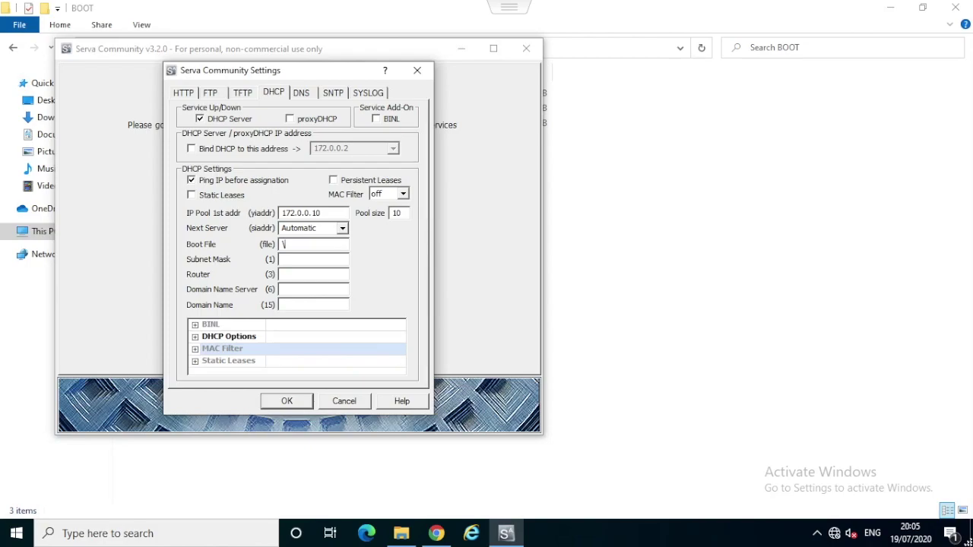
right_click(304, 245)
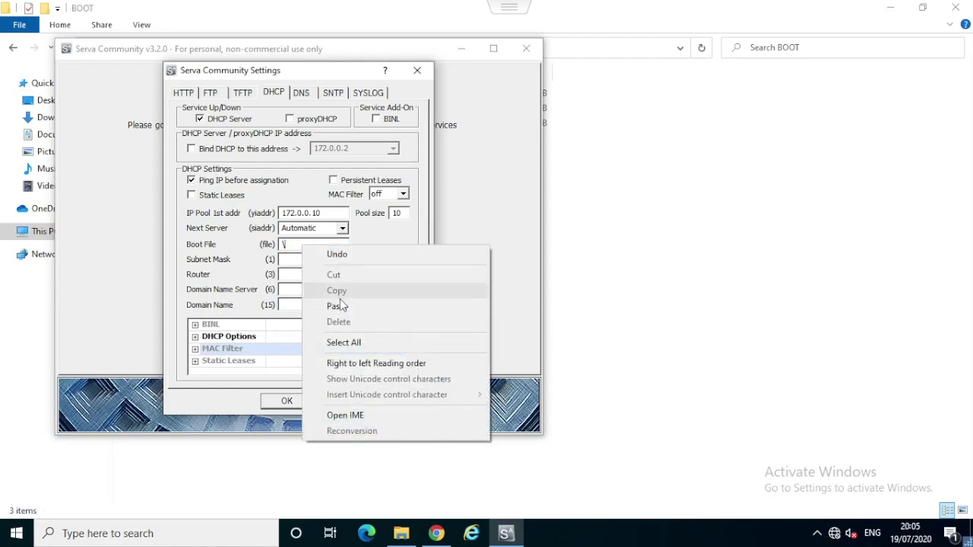
left_click(338, 305)
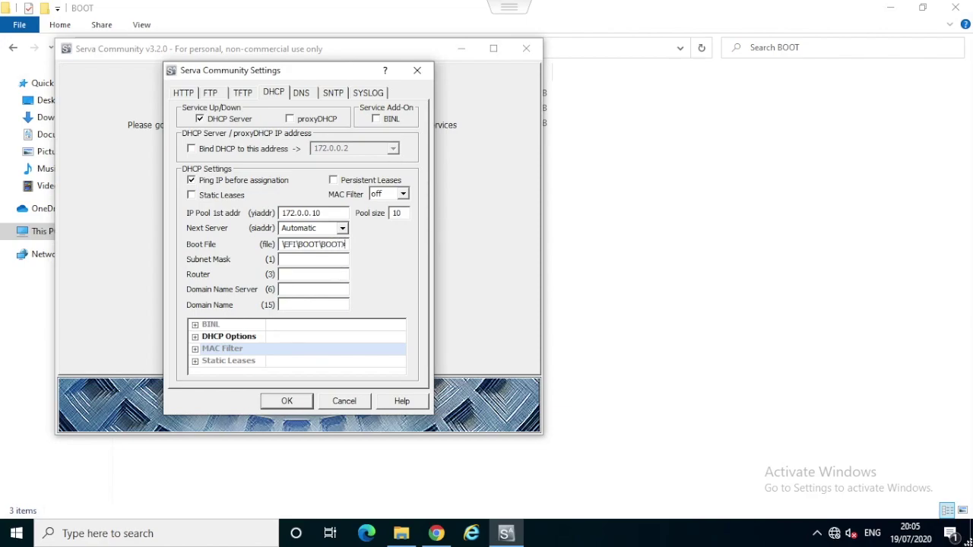
type("BOOTX64.EFI")
left_click(594, 209)
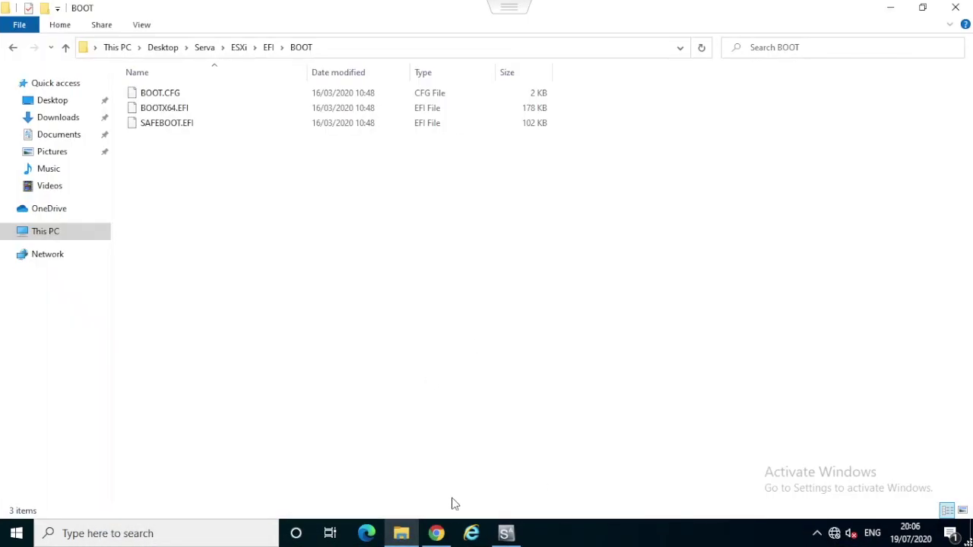
left_click(437, 534)
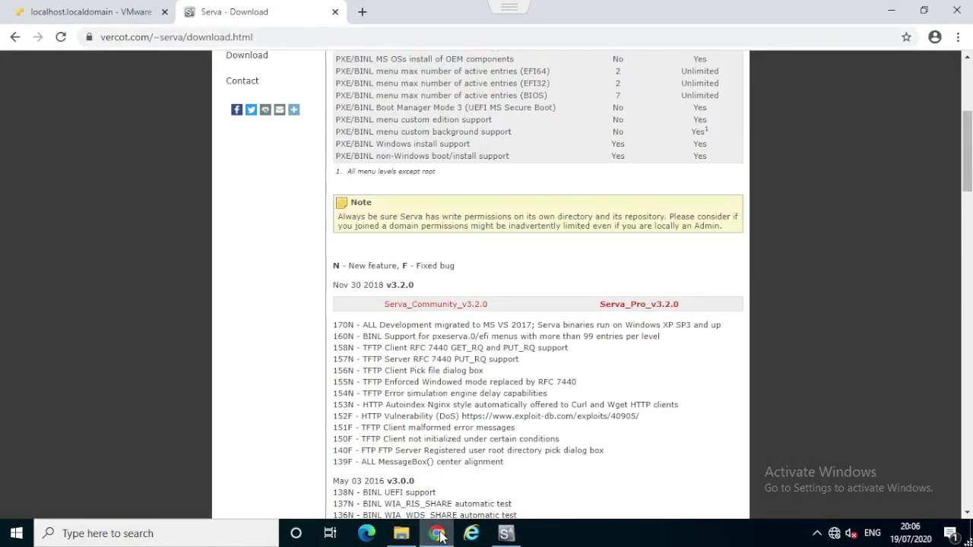
left_click(443, 534)
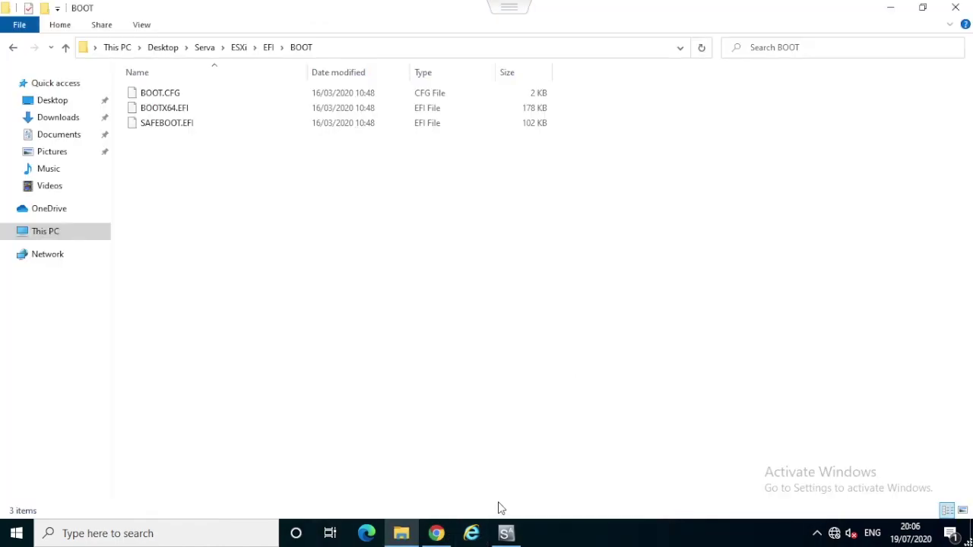
Step: Return to the Serva settings, set the DHCP subnet mask to 255.255.255.0 and router to 172.0.0.1, and save the settings
left_click(506, 533)
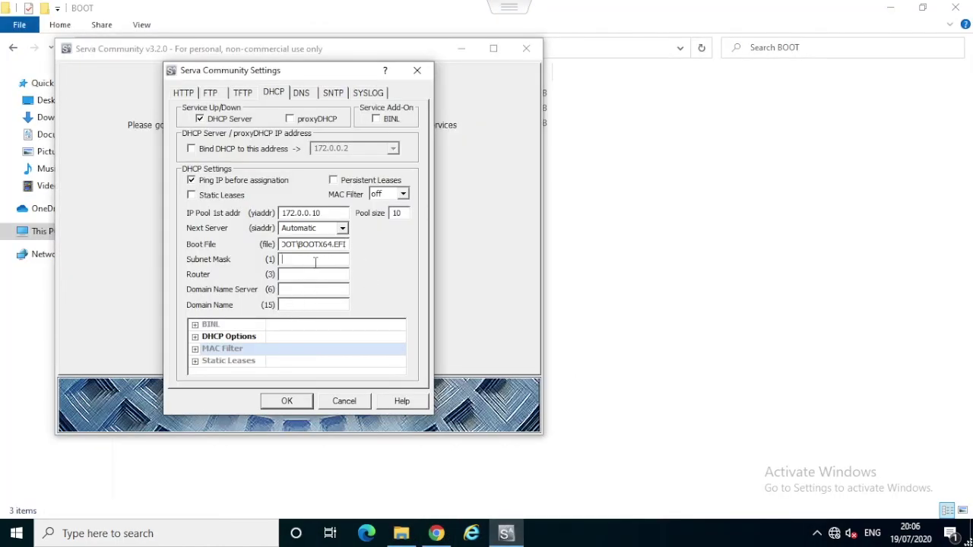
type("2")
type("172")
type(".0.0.")
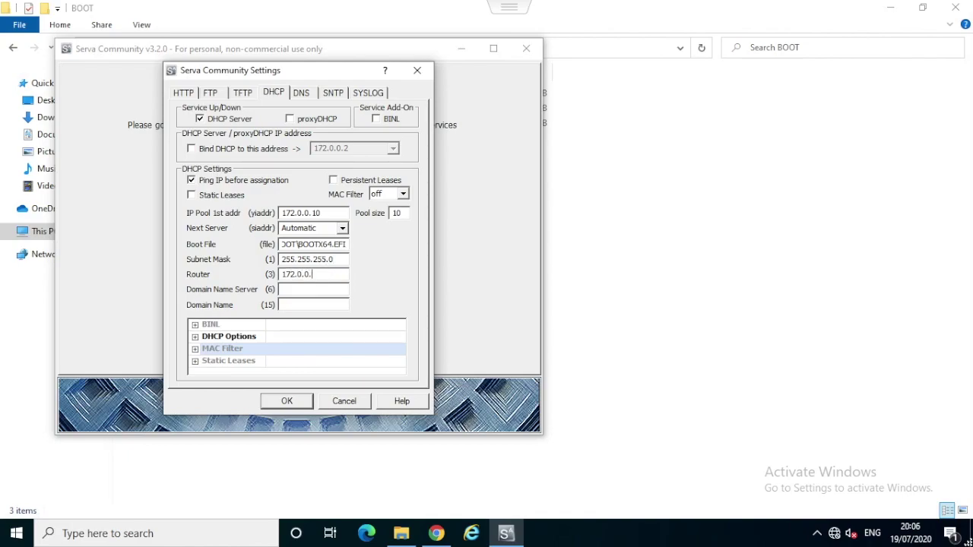
type("1")
left_click(287, 407)
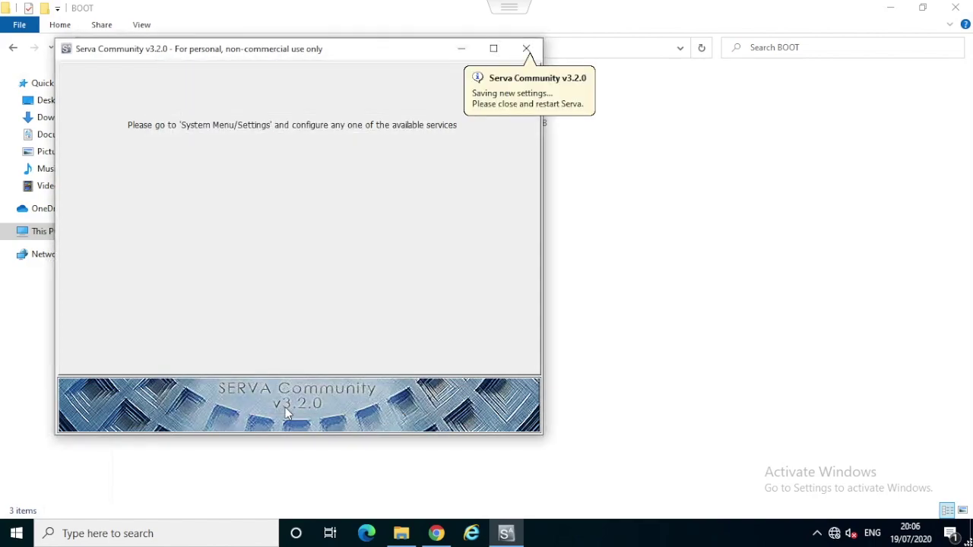
Step: Close Serva, relaunch Serva64 from the Serva folder, and check its DHCP and TFTP pages
left_click(524, 47)
left_click(525, 49)
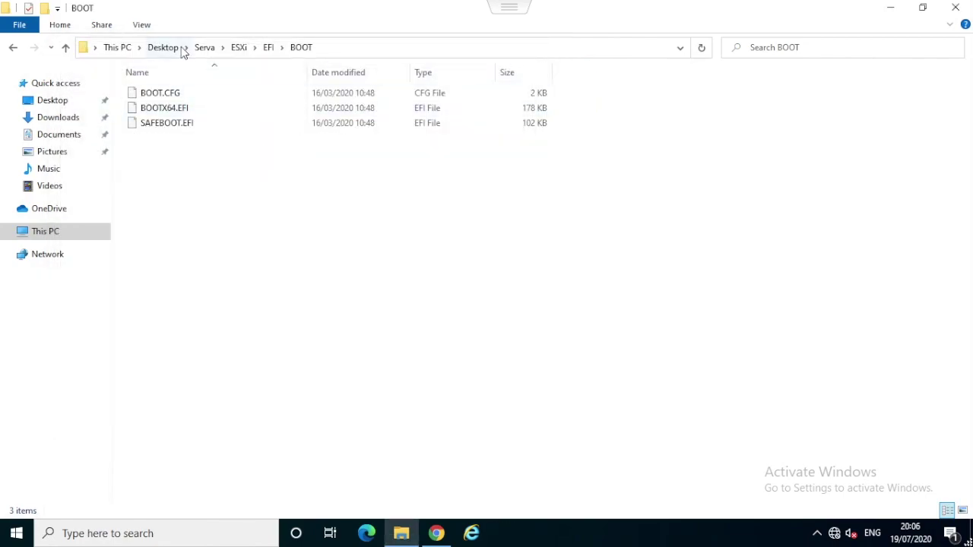
left_click(204, 47)
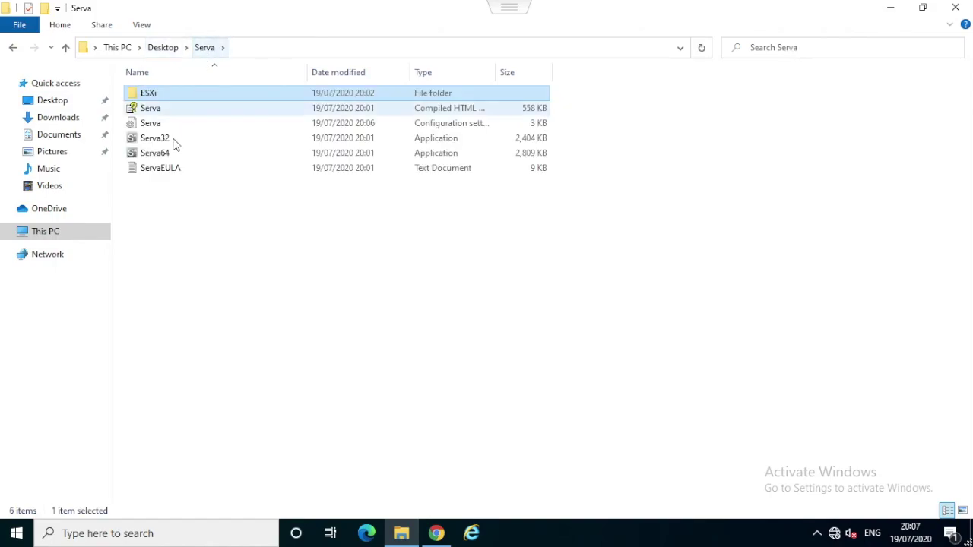
left_click(155, 154)
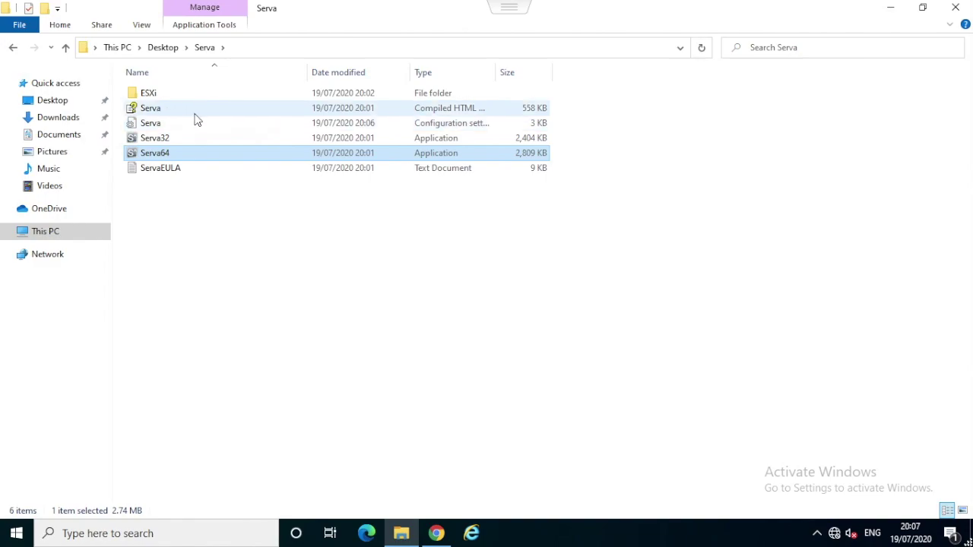
double_click(172, 154)
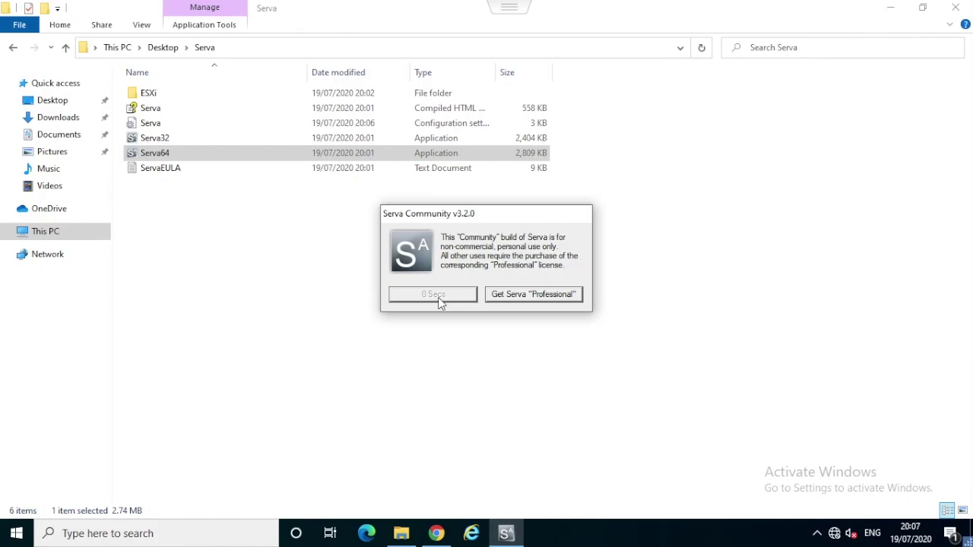
left_click(439, 296)
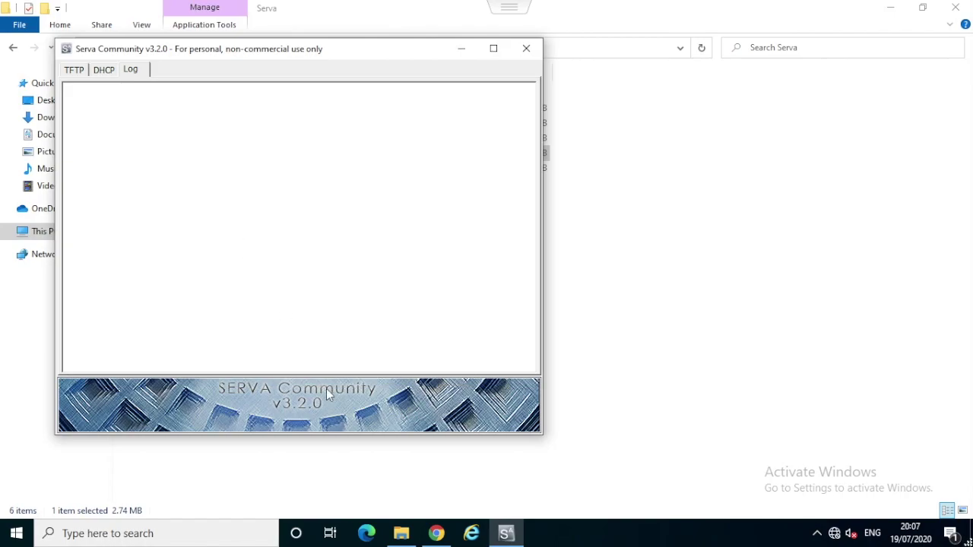
left_click(103, 70)
left_click(76, 70)
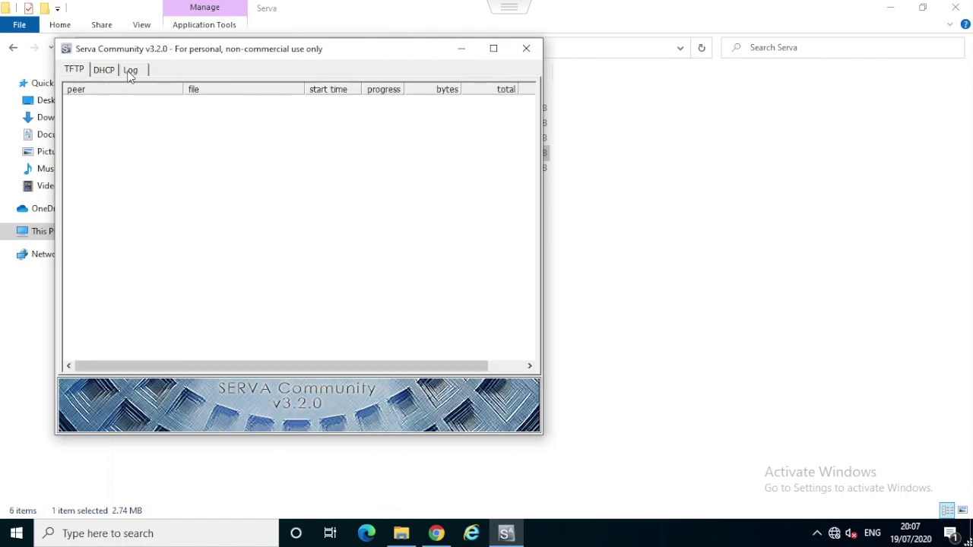
Step: Switch to the VMware ESXi web client in Chrome and begin creating a new virtual machine
left_click(437, 534)
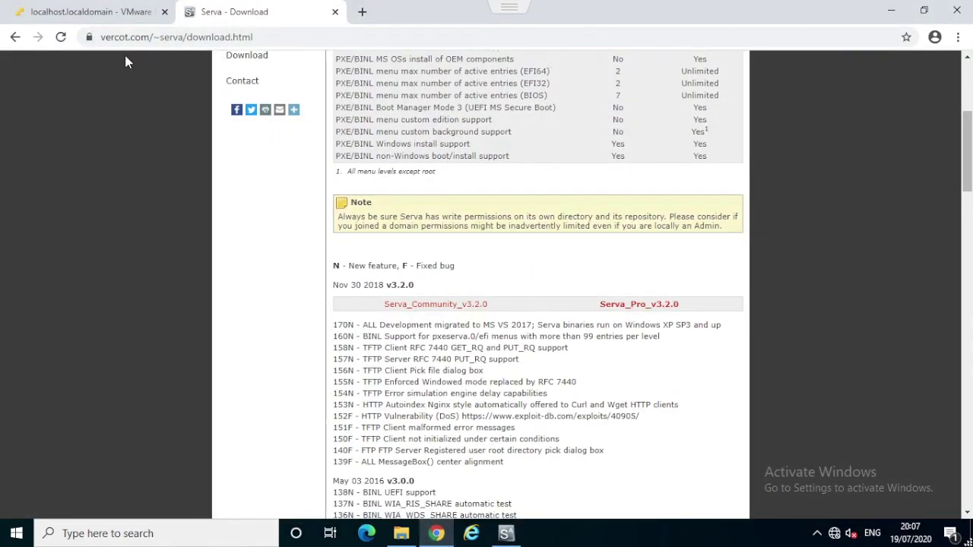
left_click(101, 16)
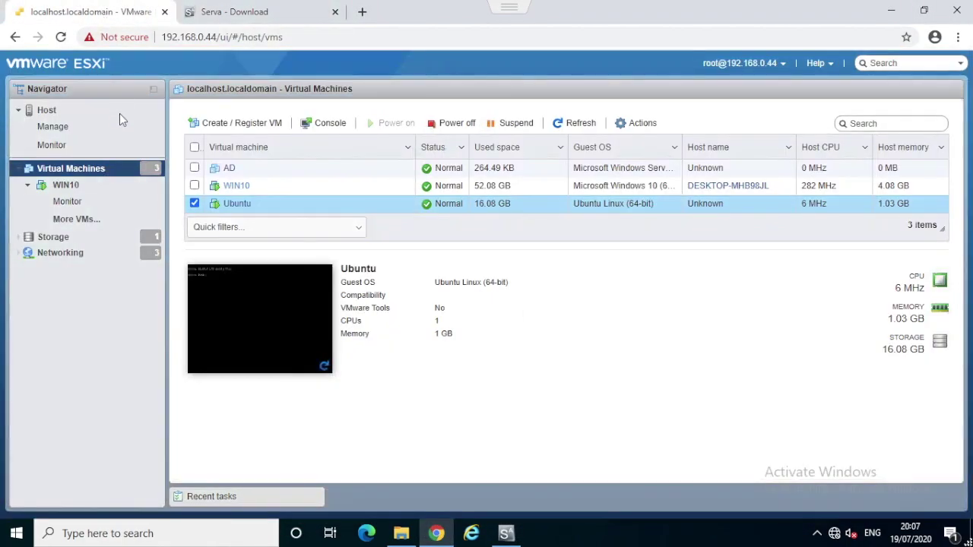
left_click(79, 169)
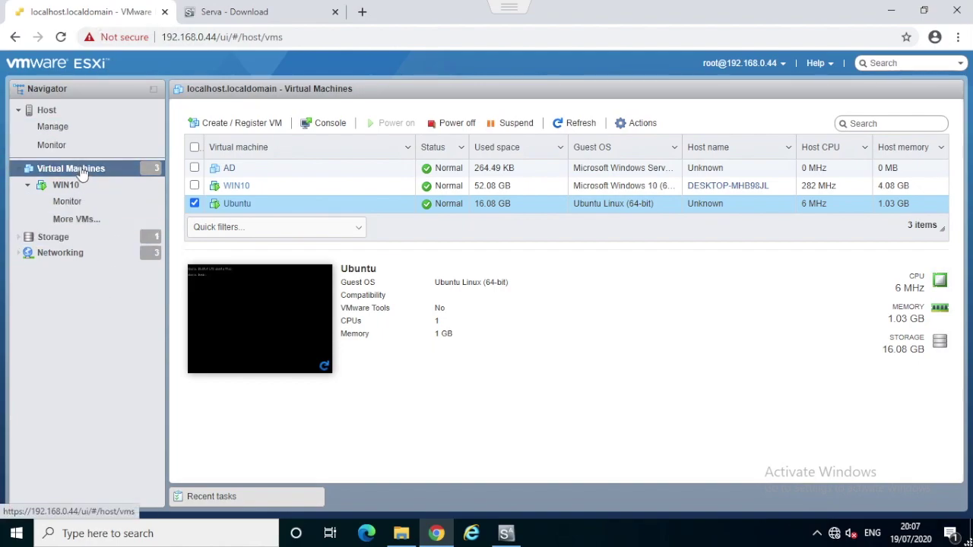
left_click(238, 123)
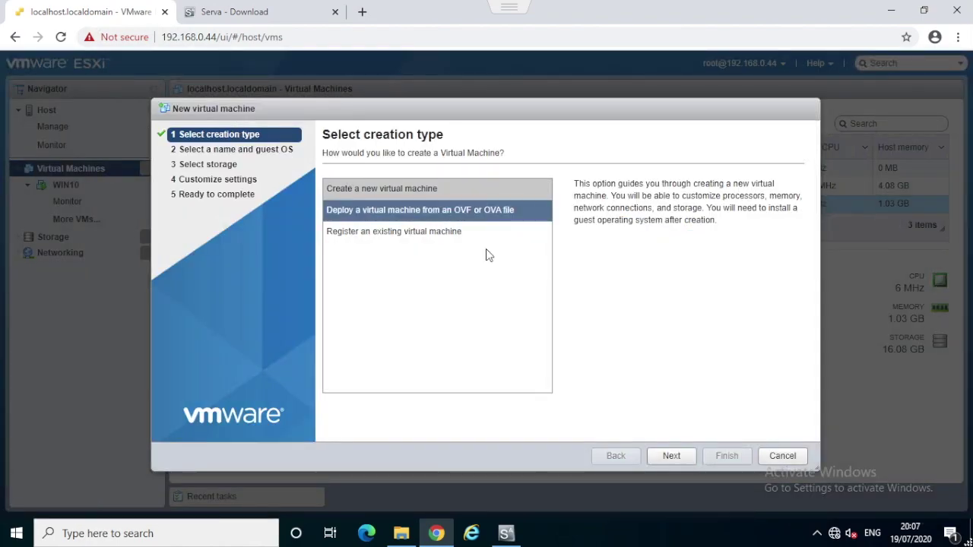
left_click(669, 457)
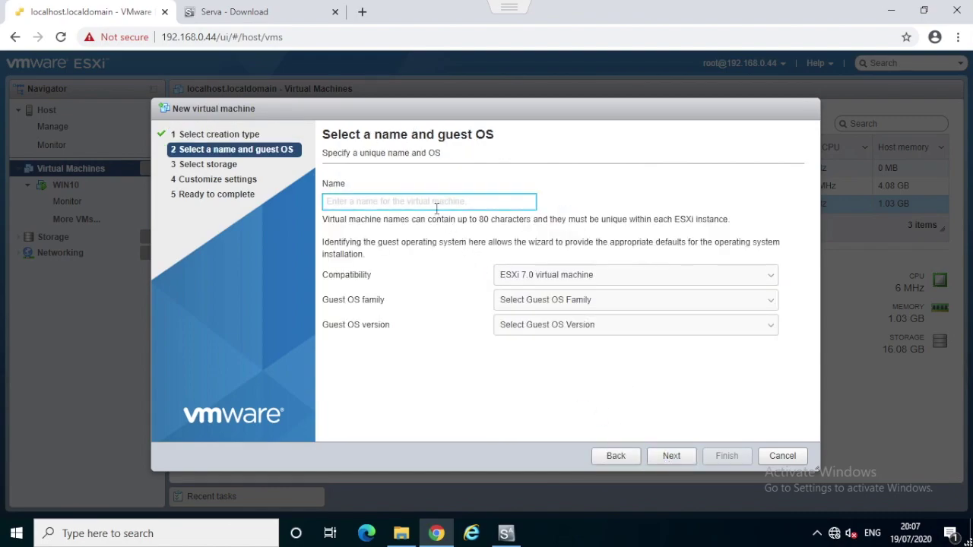
Step: Name the virtual machine ESX, choose guest OS family Other and version VMware ESXi 7.0 or later, and accept the default storage
type("ESX")
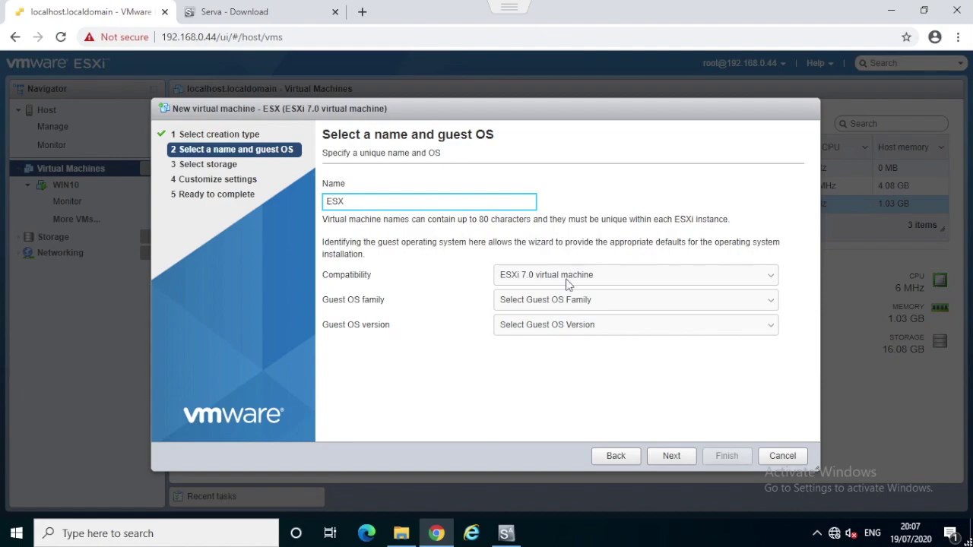
left_click(561, 305)
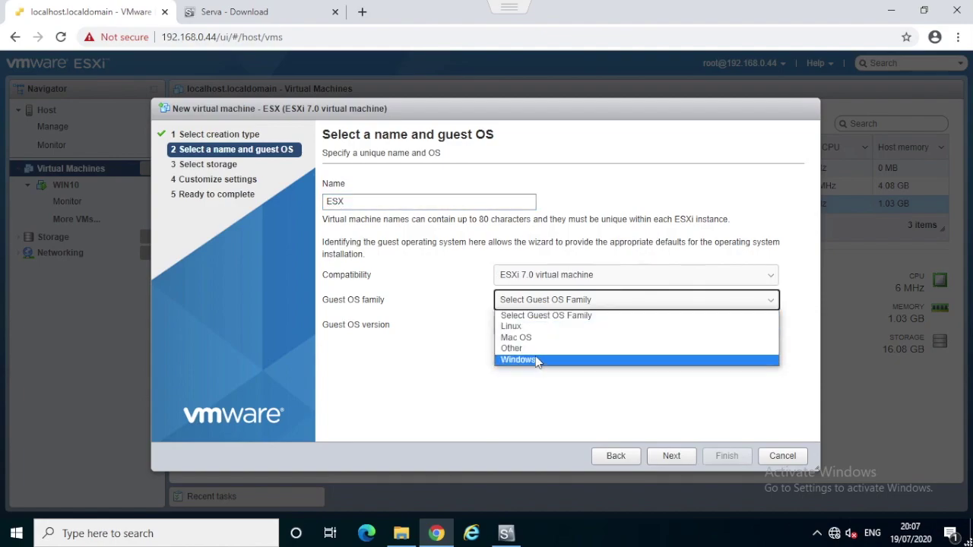
left_click(535, 349)
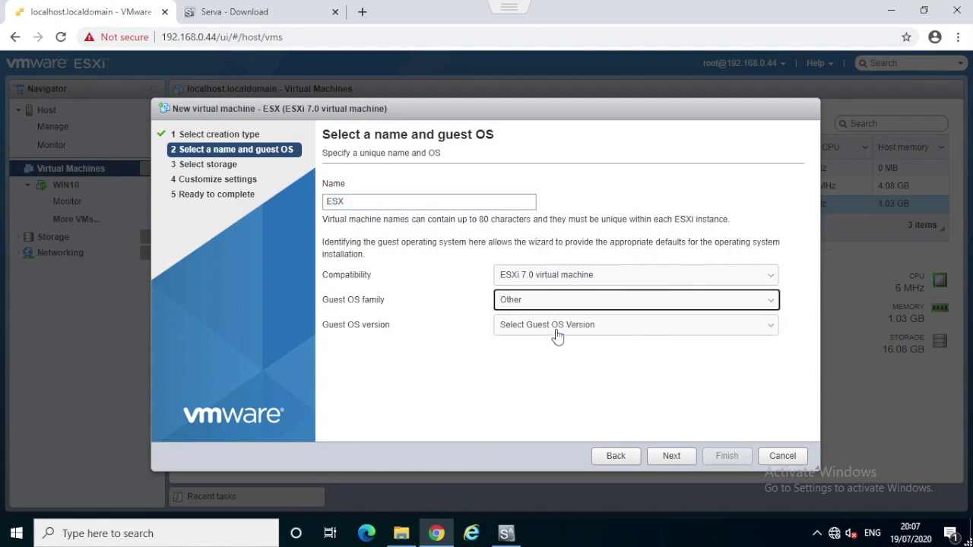
left_click(557, 336)
scroll(598, 259, "down", 3)
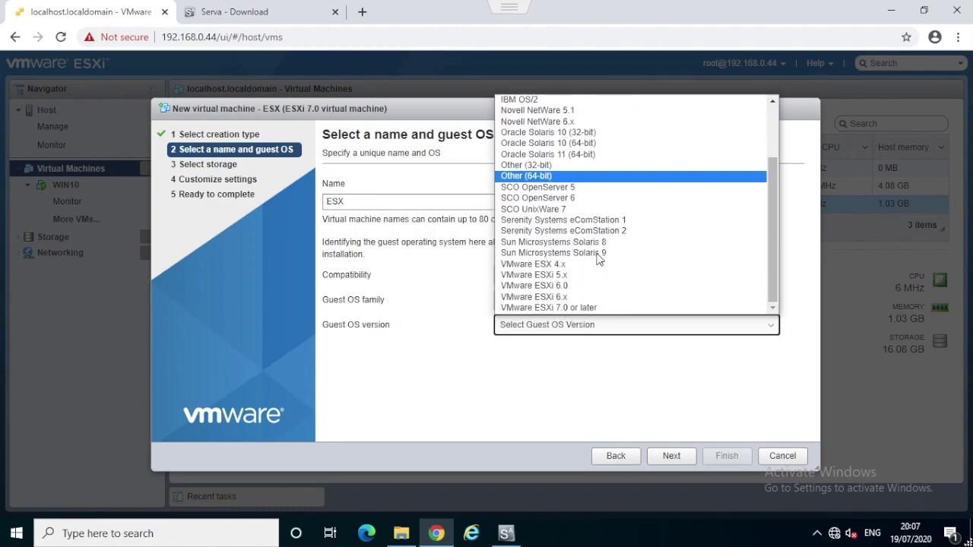
left_click(565, 307)
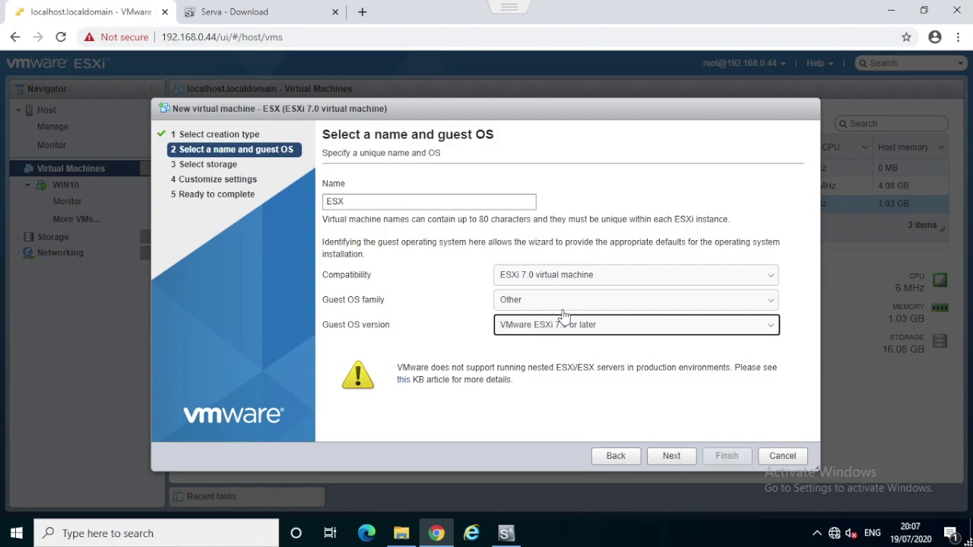
left_click(663, 455)
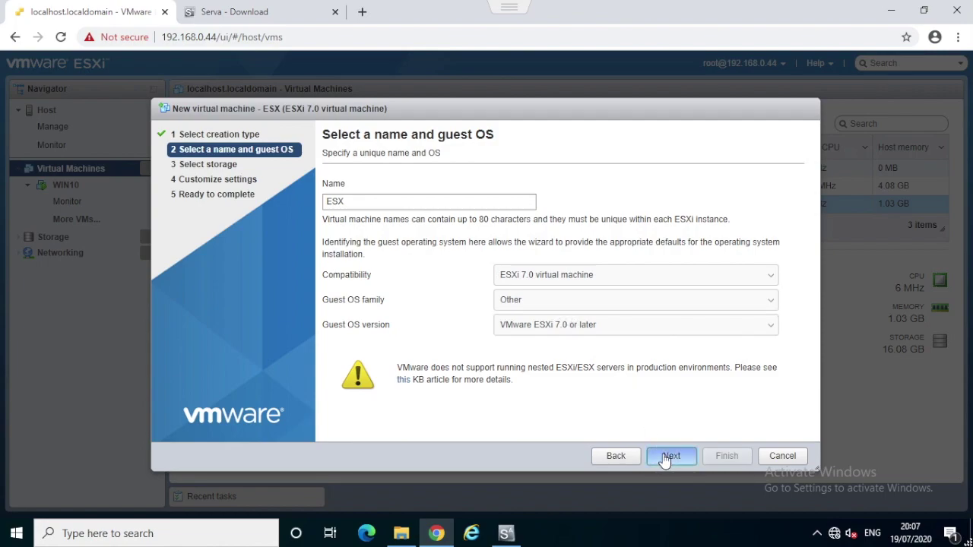
left_click(664, 456)
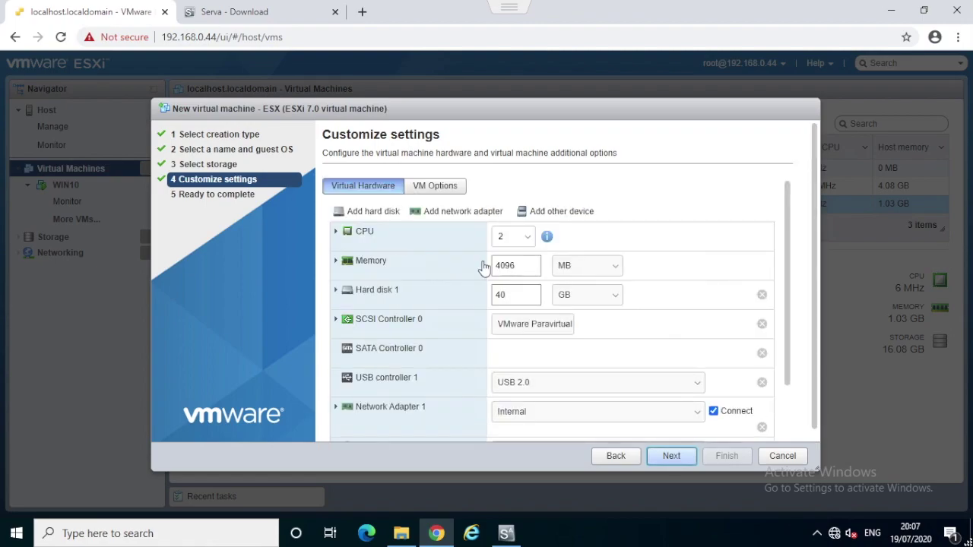
Step: Choose the Internal network for Network Adapter 1 and remove CD/DVD Drive 1 from the virtual hardware
scroll(576, 320, "down", 2)
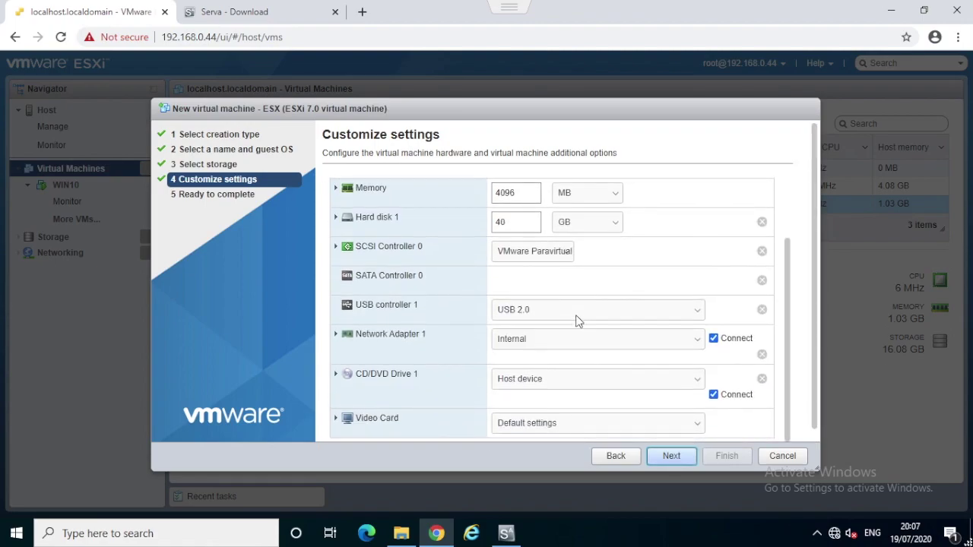
scroll(576, 320, "down", 1)
left_click(575, 329)
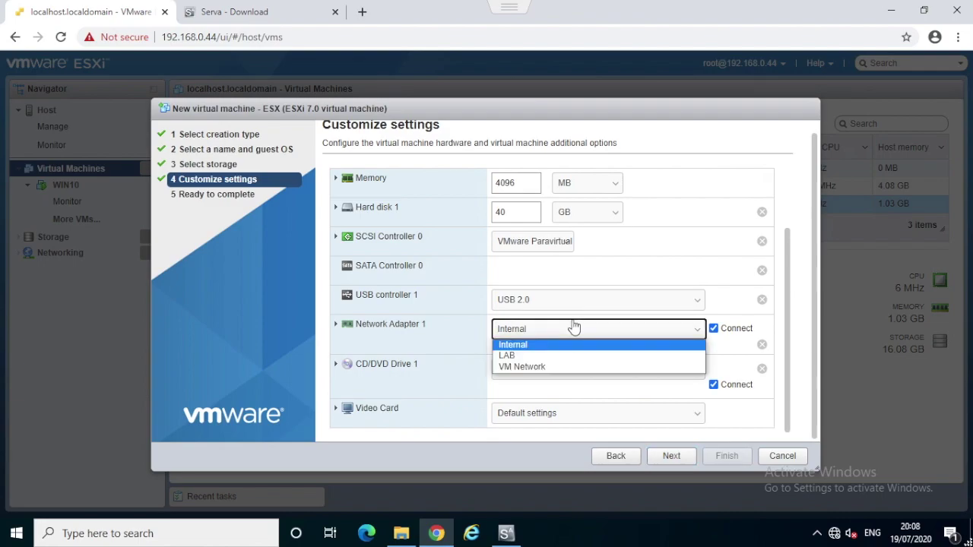
left_click(548, 344)
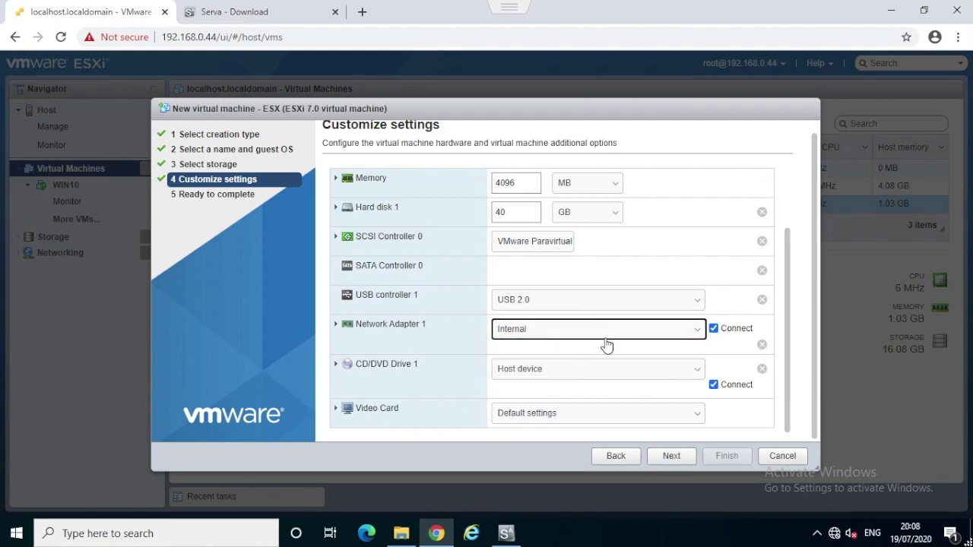
left_click(762, 369)
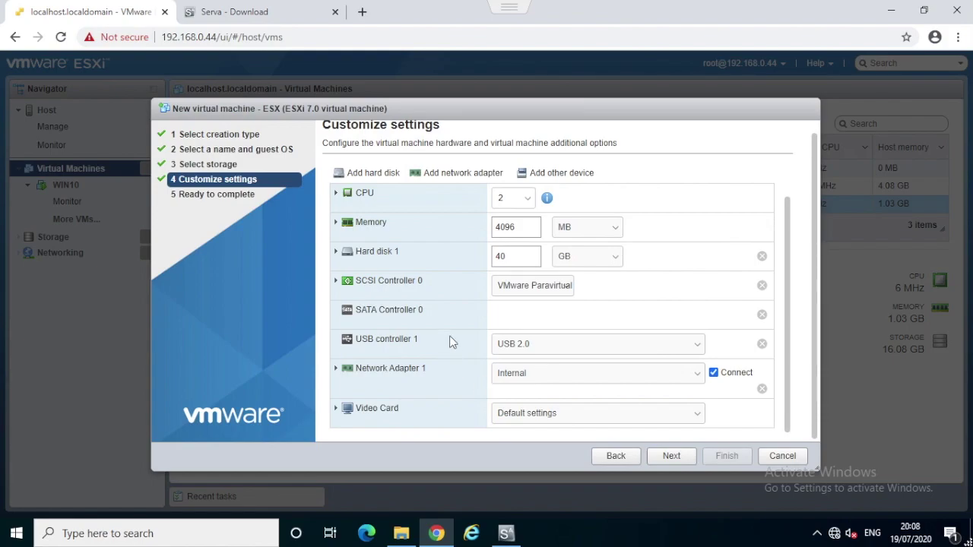
Step: Review the summary of the ESX virtual machine and finish creating it
left_click(669, 456)
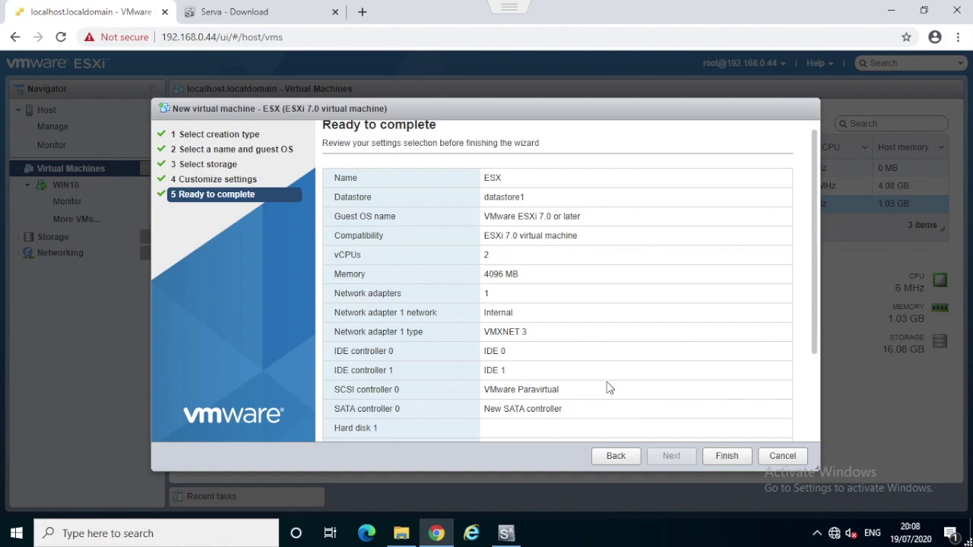
scroll(608, 388, "down", 3)
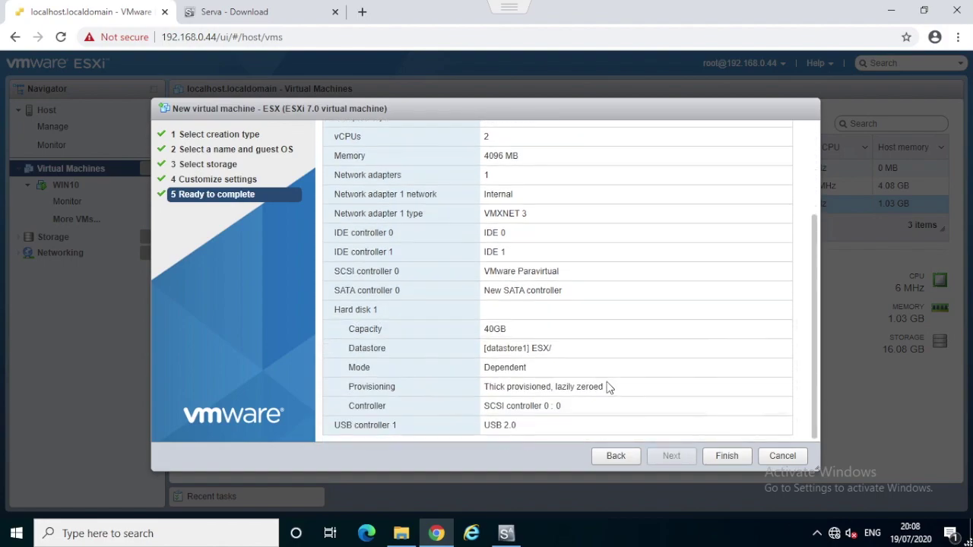
left_click(724, 458)
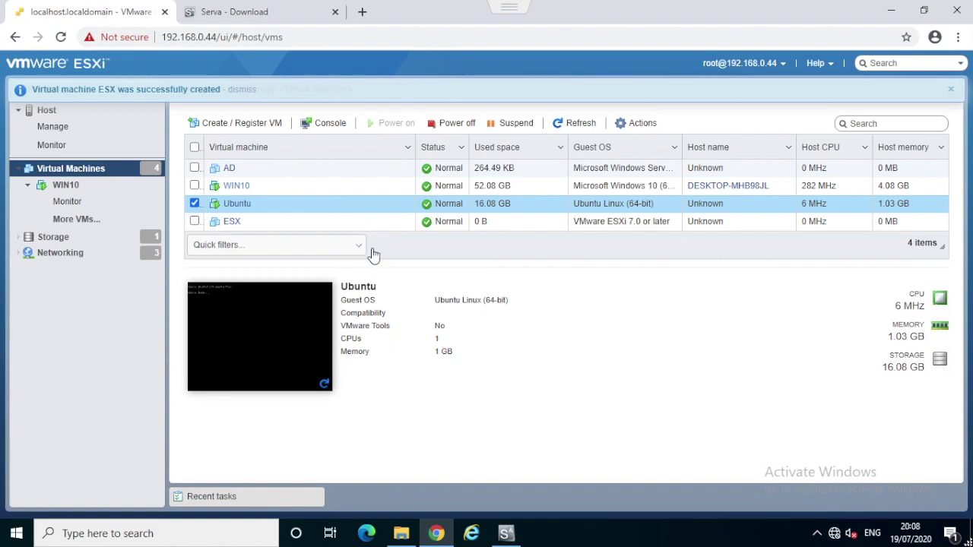
Step: Select only the ESX virtual machine, review the boot options in its settings, and save the settings
left_click(195, 222)
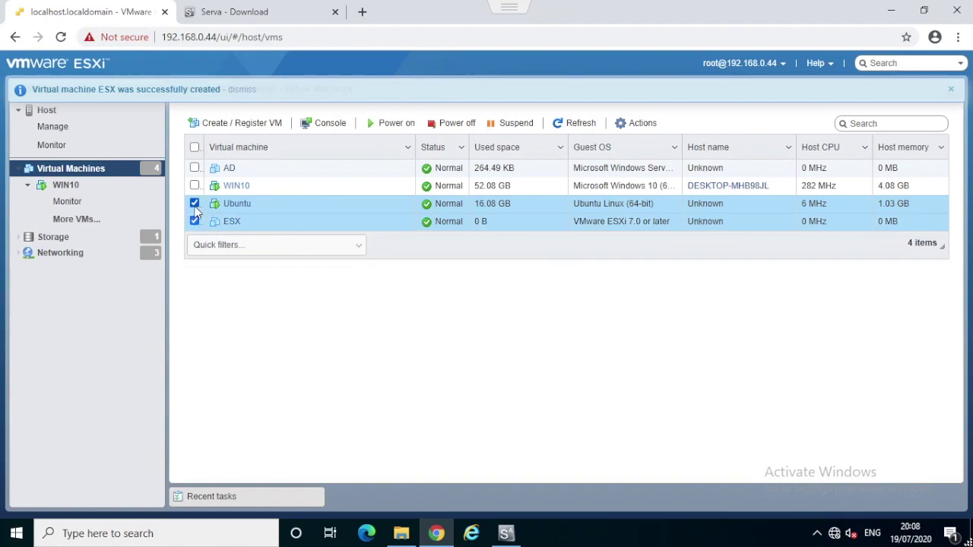
left_click(194, 203)
left_click(625, 127)
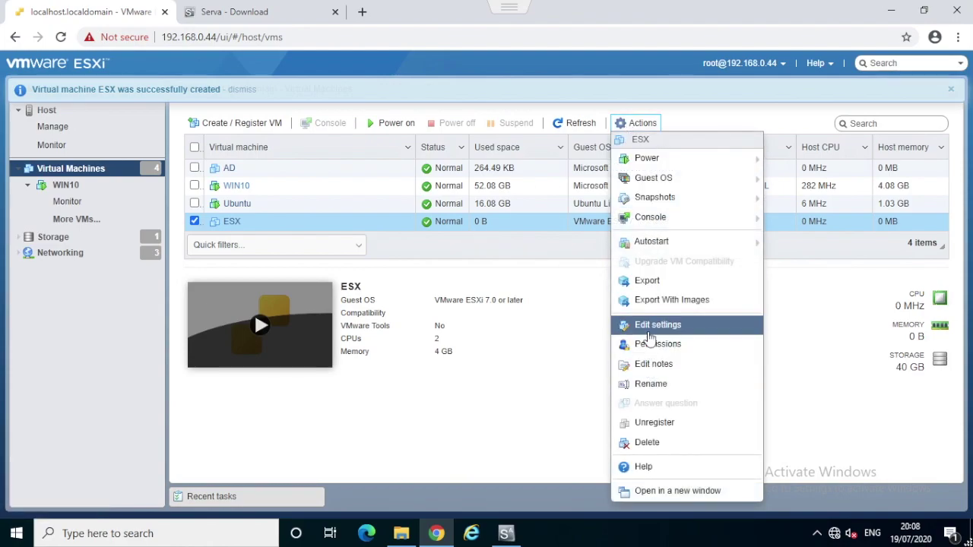
left_click(647, 331)
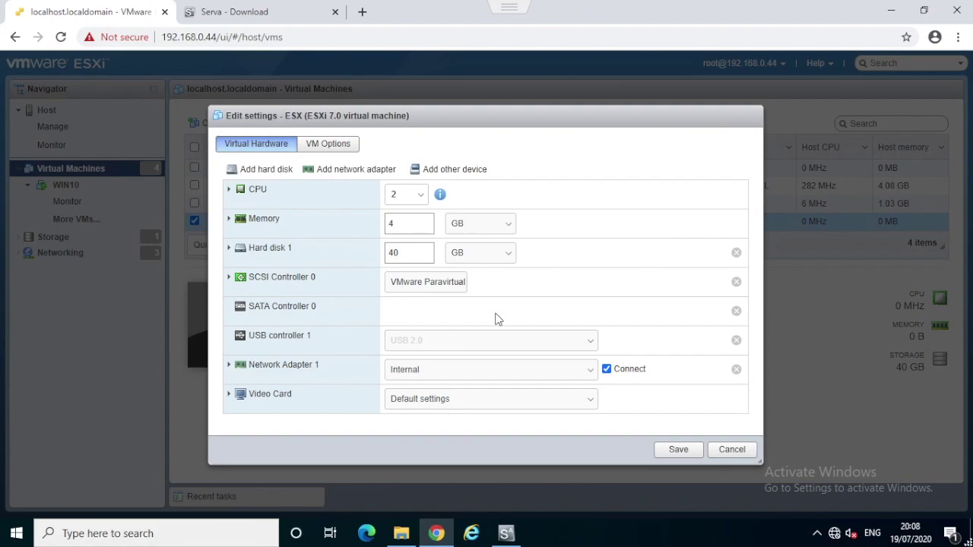
left_click(340, 146)
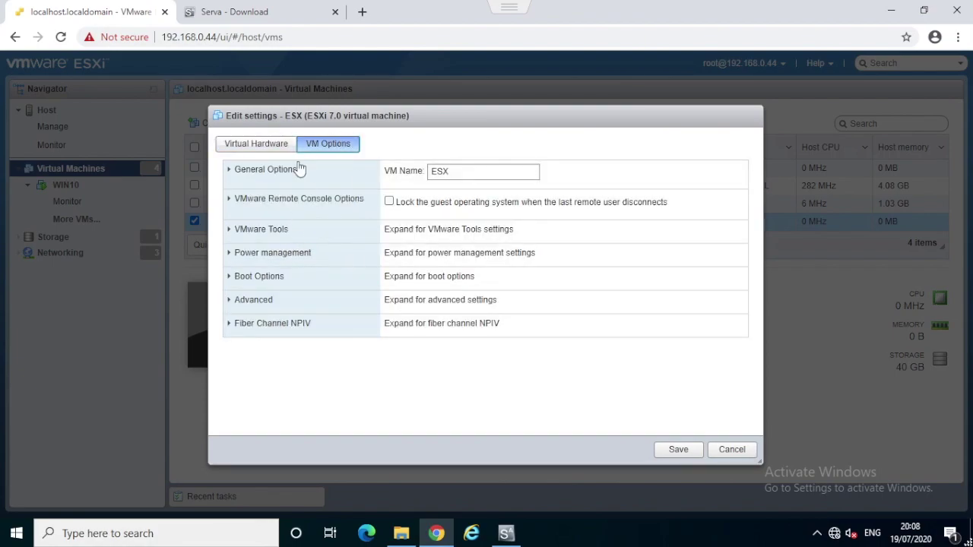
left_click(279, 281)
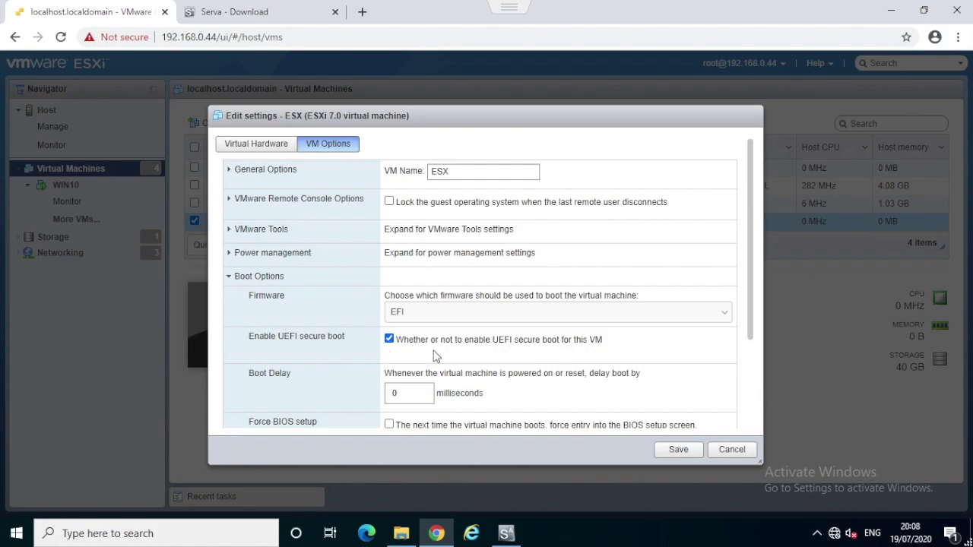
scroll(443, 351, "down", 2)
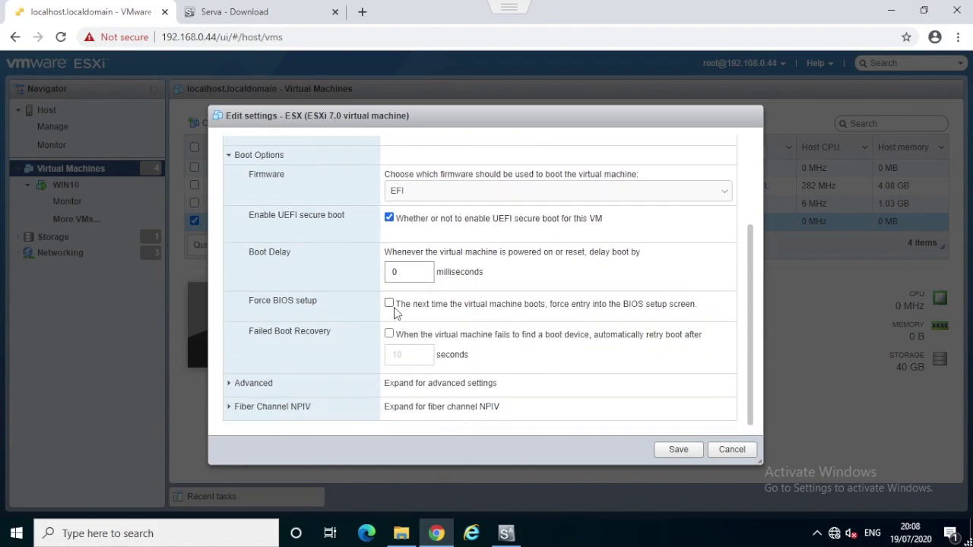
left_click(672, 450)
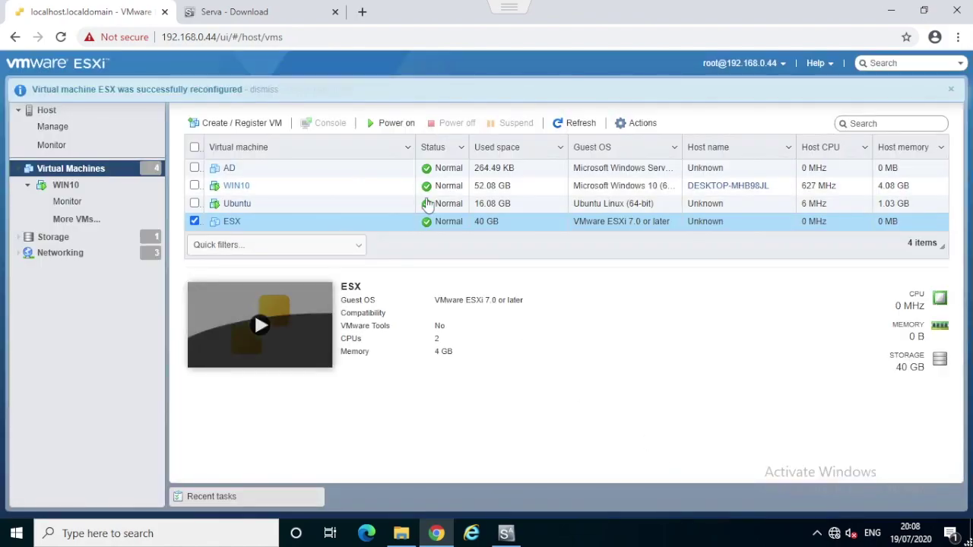
Step: Review the virtual hardware of the ESX virtual machine, including its expanded CPU settings, and save the settings
left_click(635, 123)
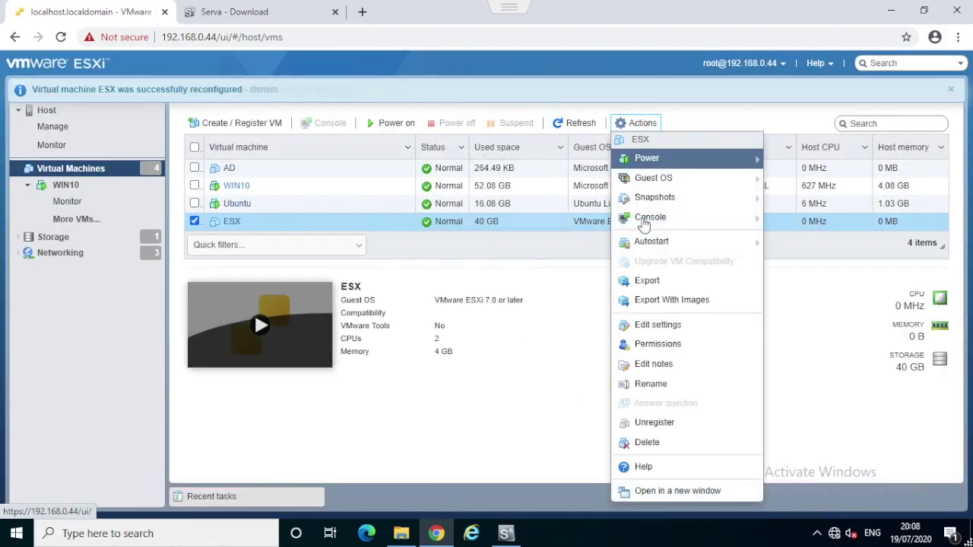
left_click(651, 328)
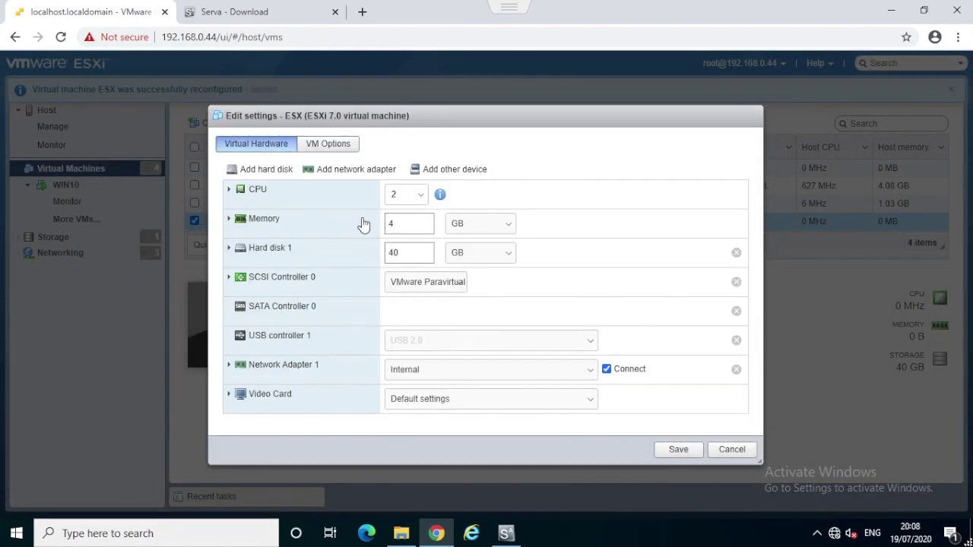
left_click(346, 205)
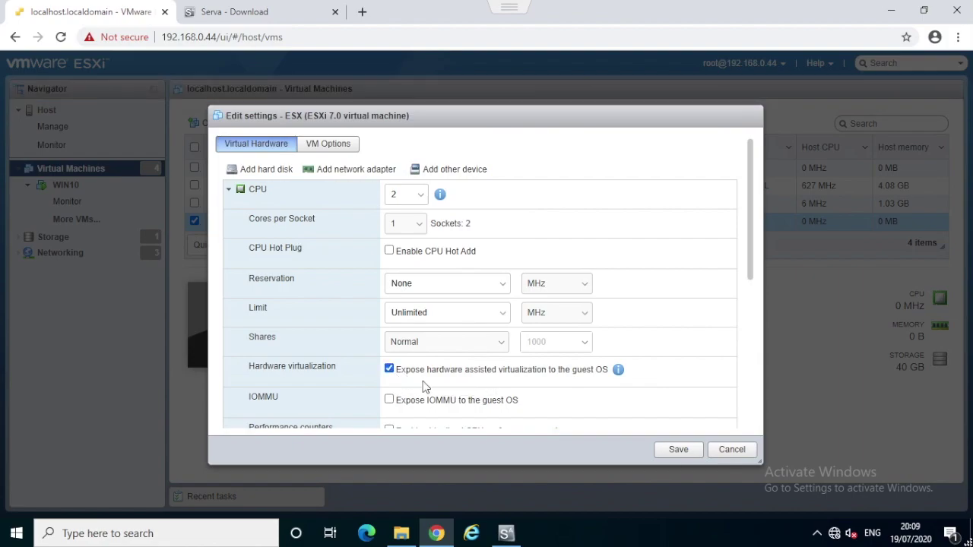
scroll(425, 387, "down", 3)
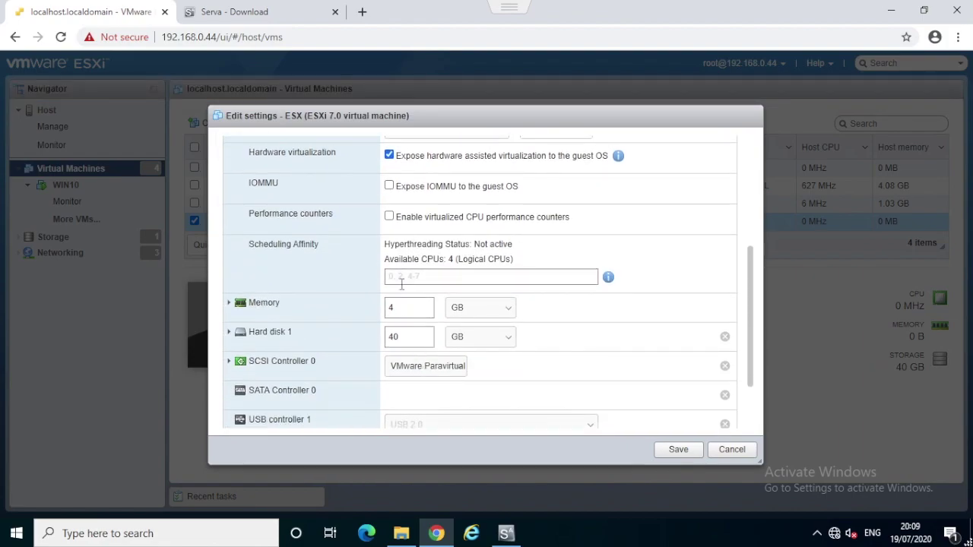
left_click(677, 449)
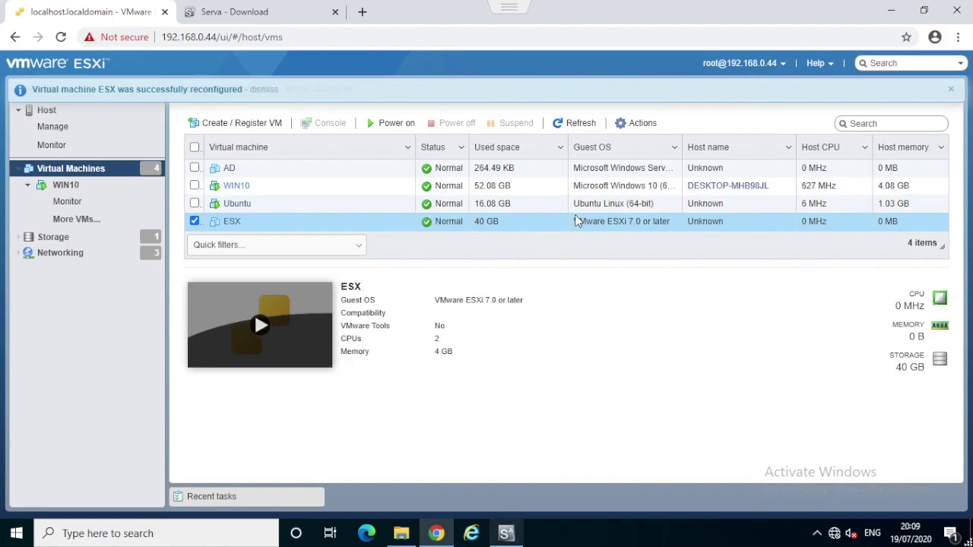
Step: Restore the browser window and arrange it side by side with the Serva window, enlarging the browser window
left_click_drag(614, 18, 716, 86)
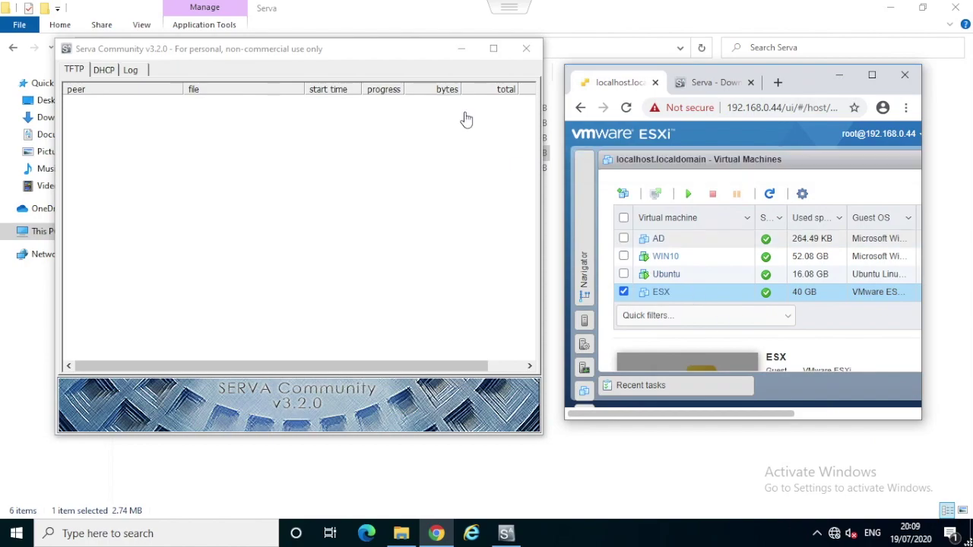
left_click_drag(400, 52, 352, 48)
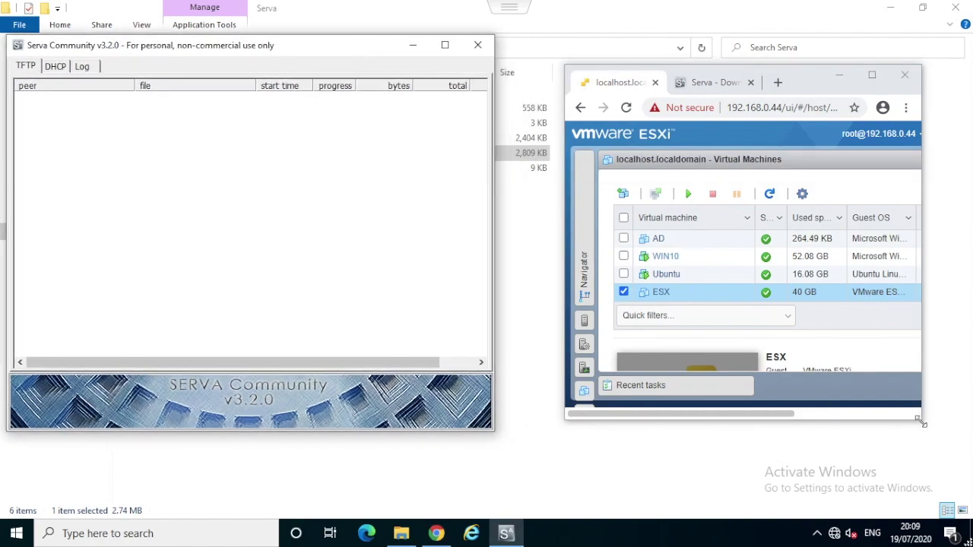
left_click_drag(920, 423, 954, 490)
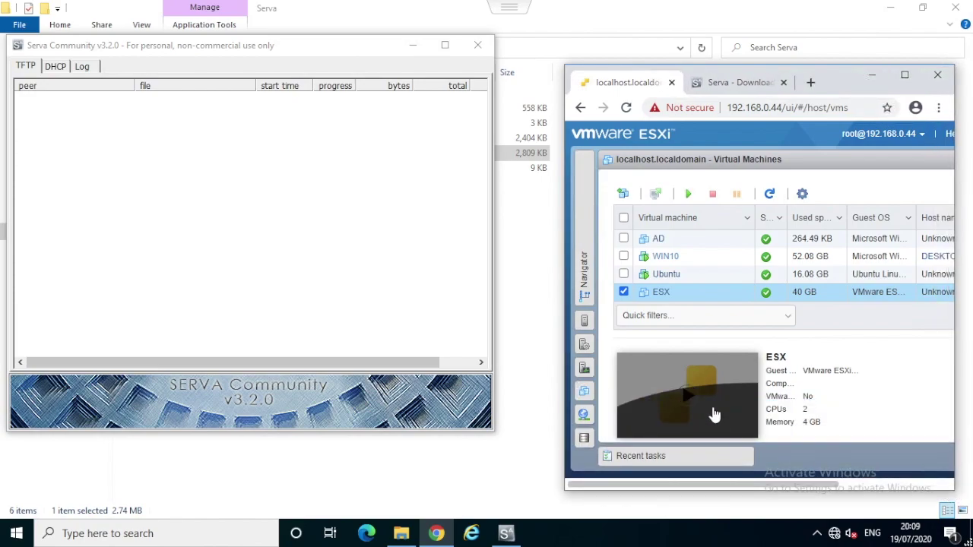
Step: Power on the ESX virtual machine with its console open, and enlarge and reposition the console so the Boot Manager is readable
left_click(703, 402)
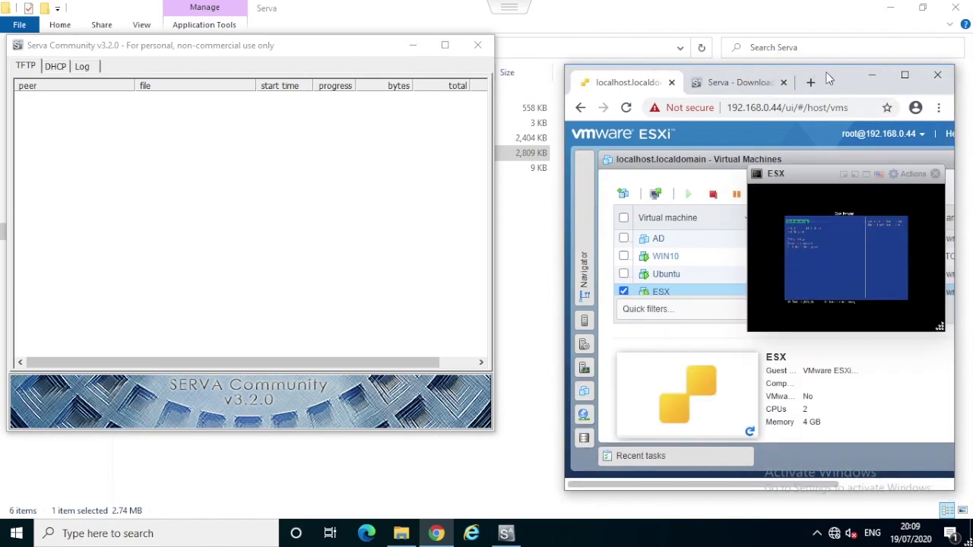
left_click_drag(826, 72, 756, 46)
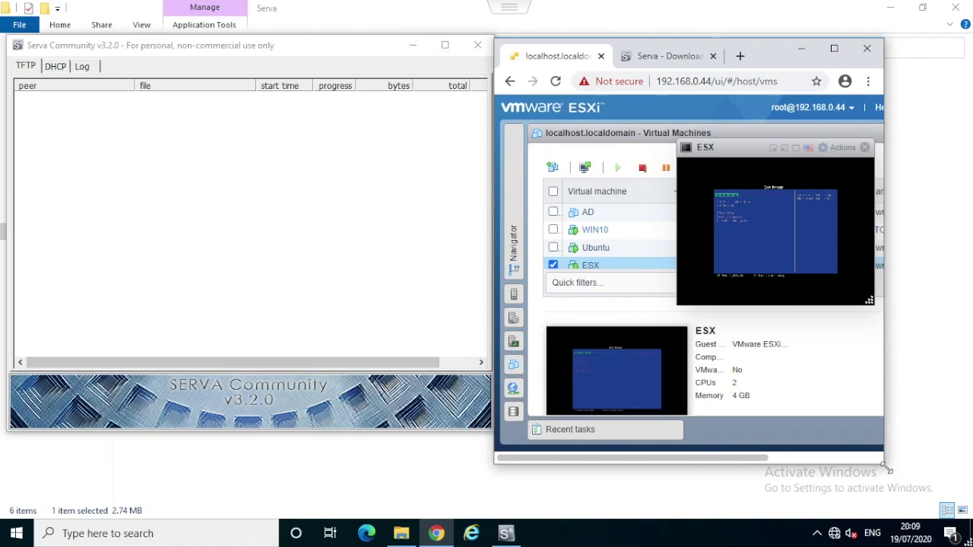
left_click_drag(887, 469, 952, 514)
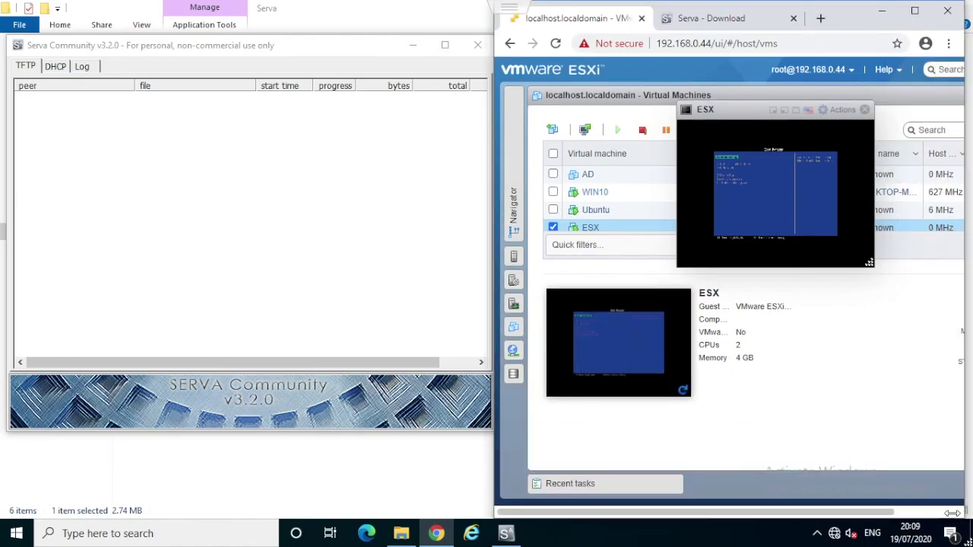
left_click(797, 112)
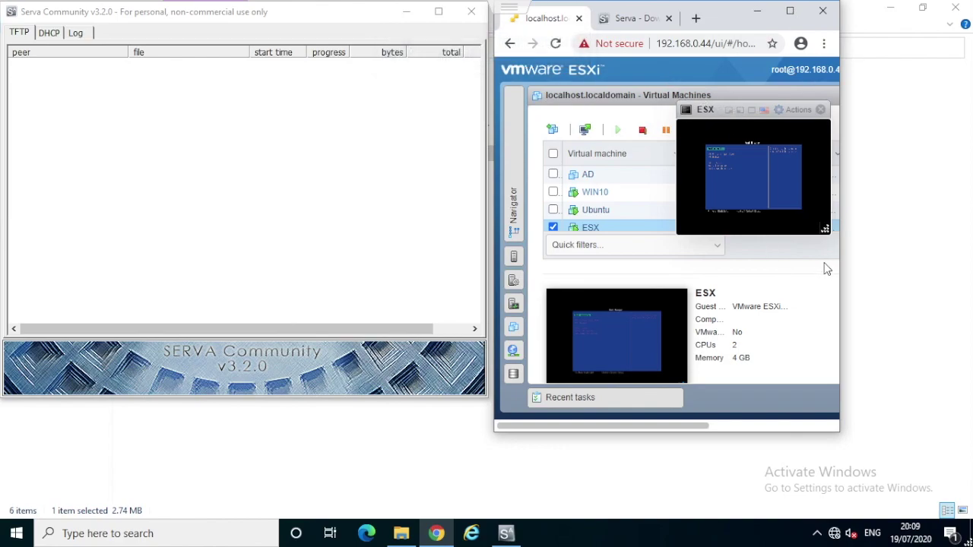
left_click_drag(825, 230, 890, 438)
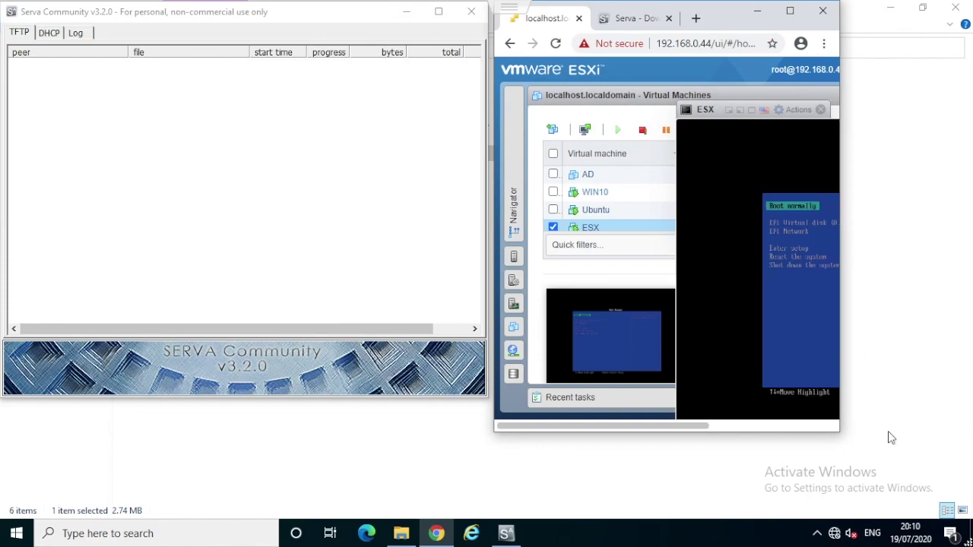
left_click_drag(709, 108, 533, 86)
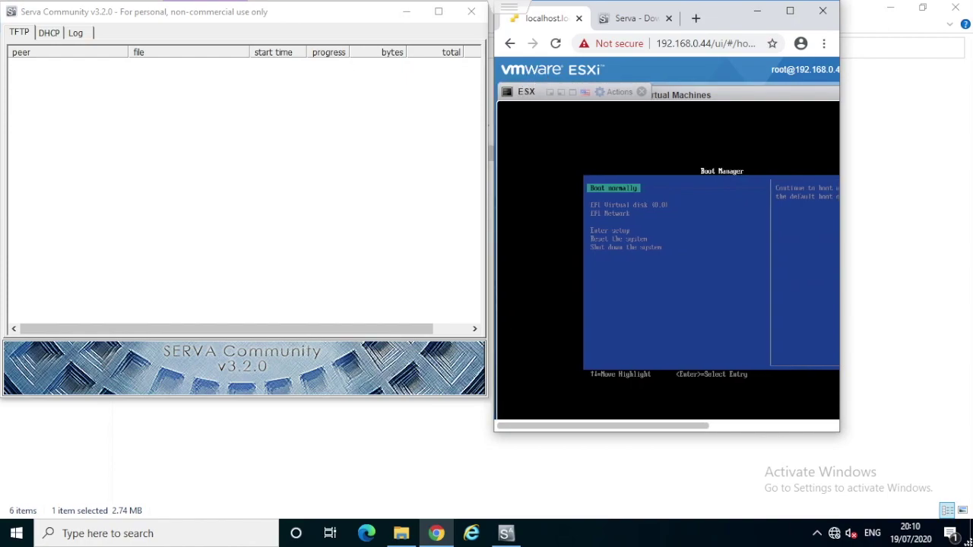
Step: Boot the ESX virtual machine from EFI Network in the Boot Manager
key("Down")
key("Down")
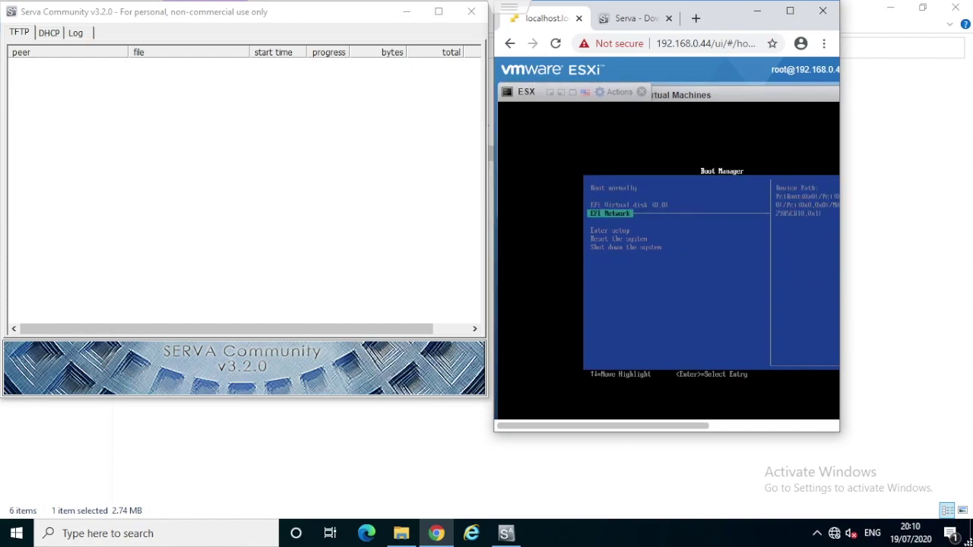
key("Return")
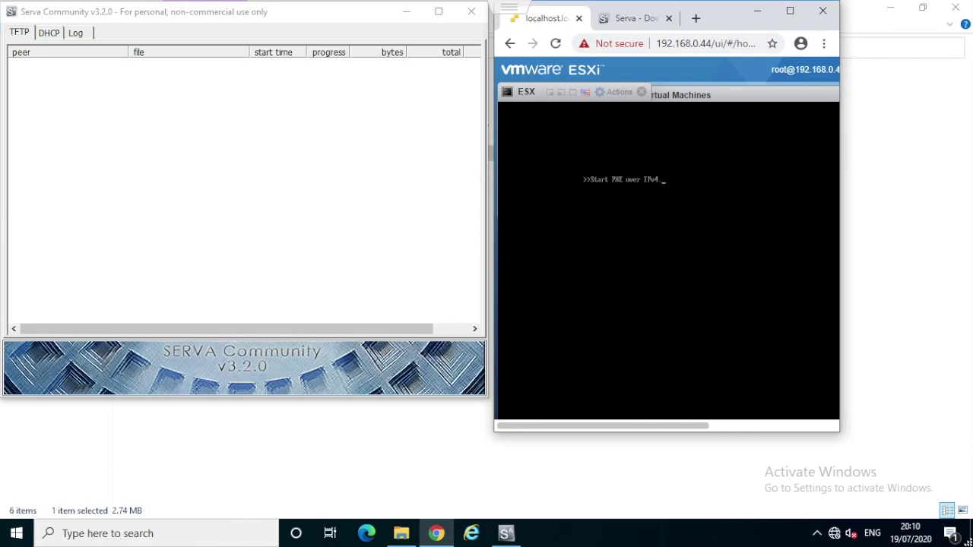
Step: Check Serva's log, DHCP lease and TFTP transfers for the network boot of the ESX virtual machine
left_click(79, 32)
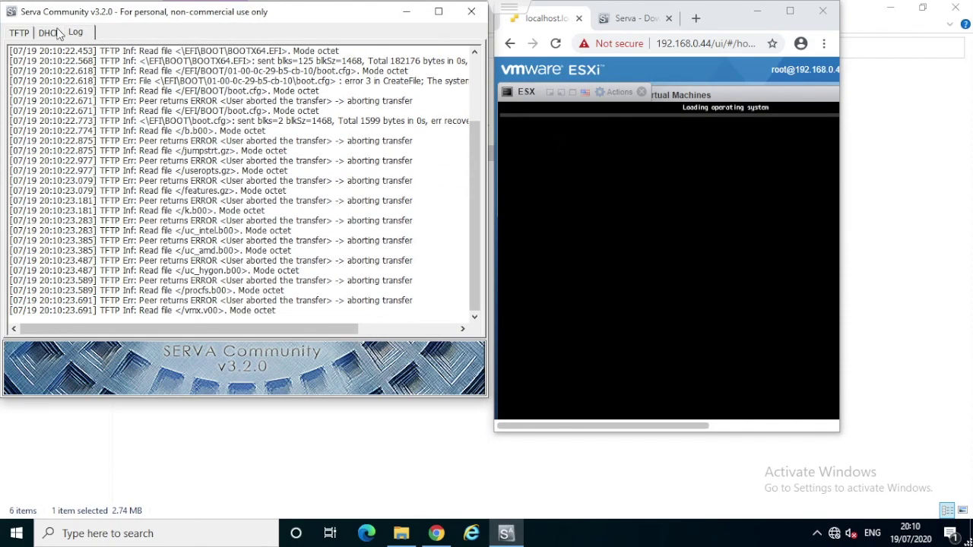
left_click(19, 33)
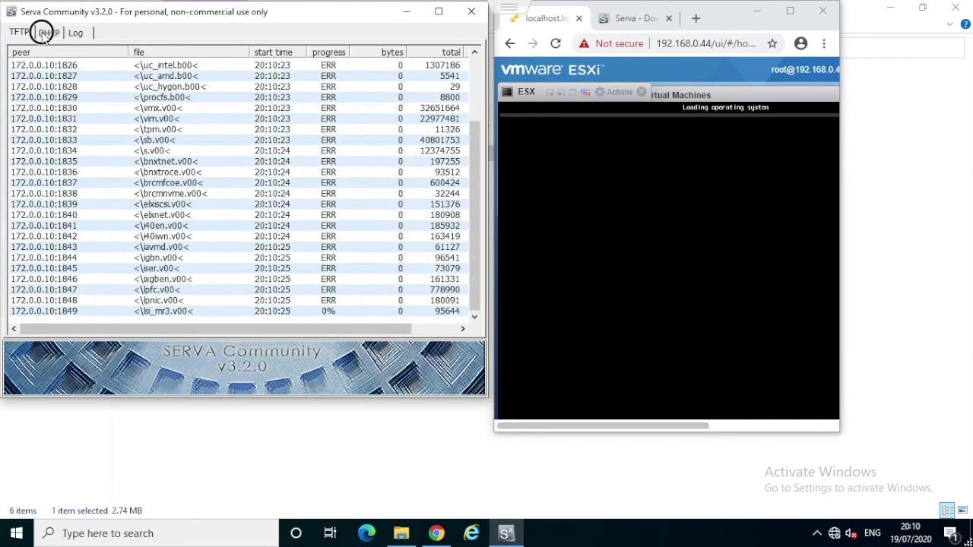
left_click(48, 33)
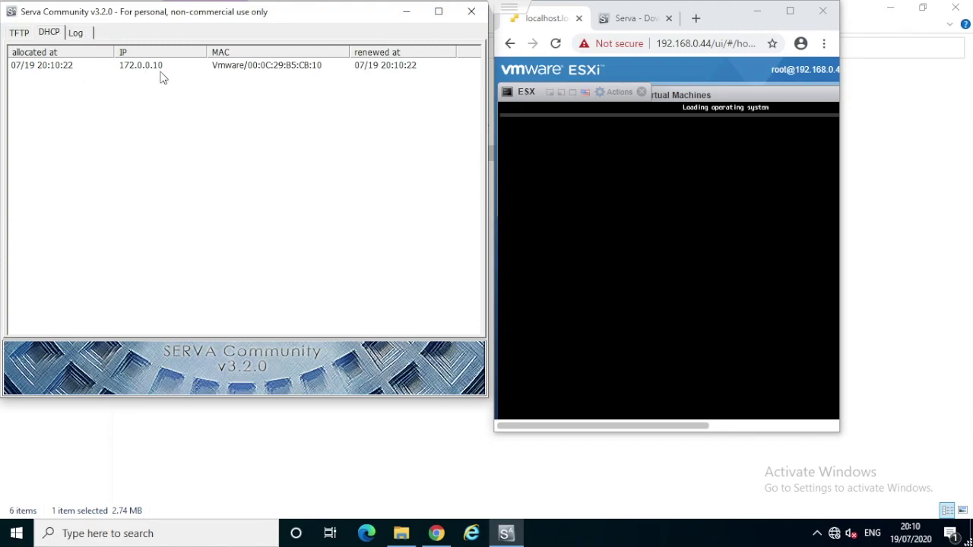
left_click(79, 33)
left_click(19, 32)
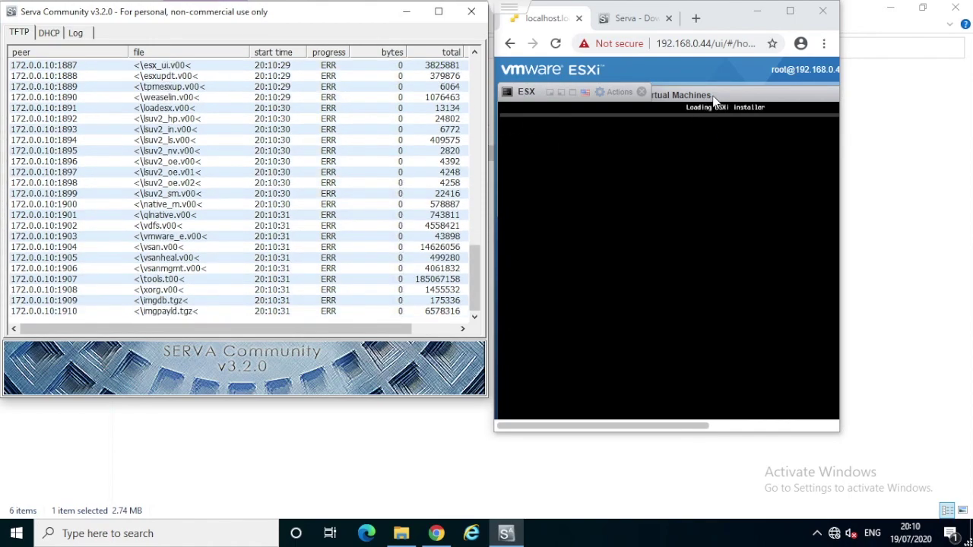
Step: Start the ESXi 7.0.0 installation, accept the license agreement, and choose the local VMware virtual disk as the target
left_click(527, 94)
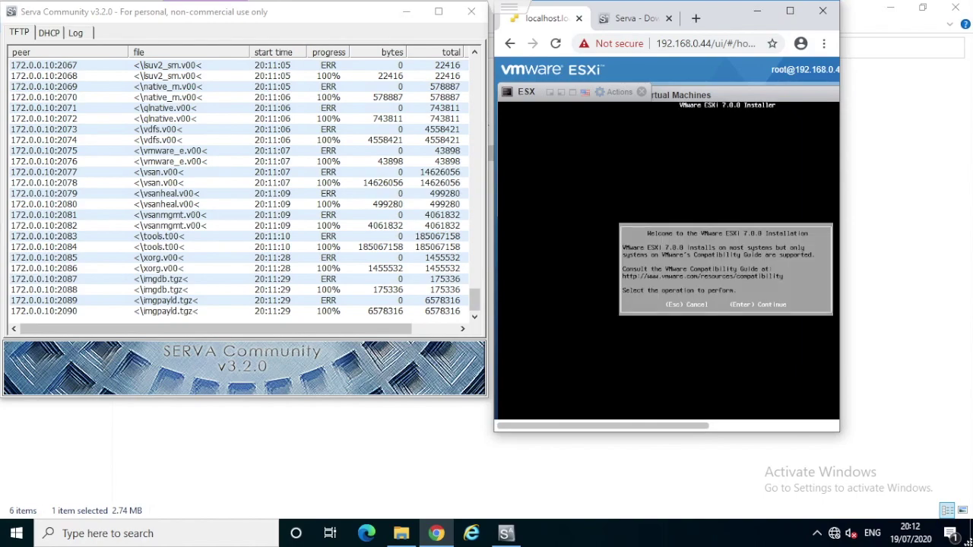
key("Return")
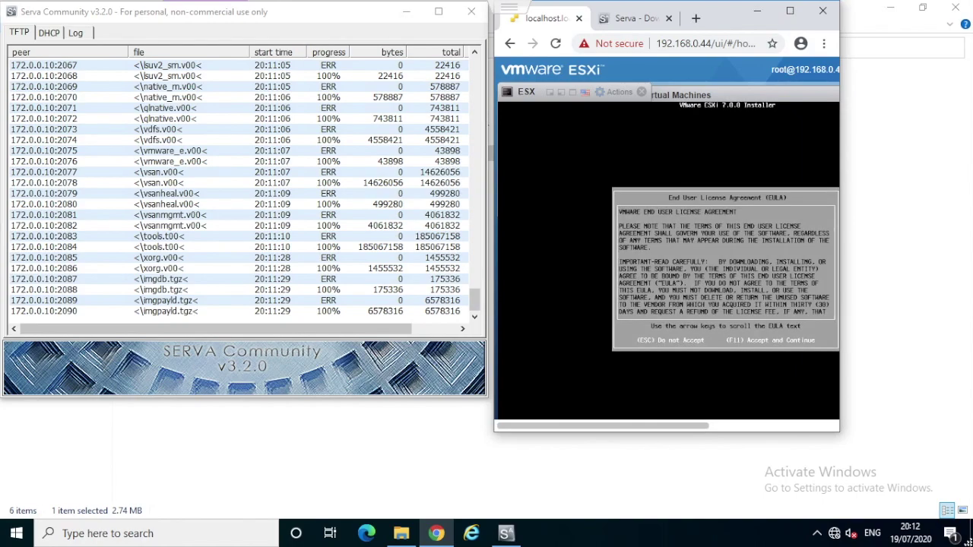
key("F11")
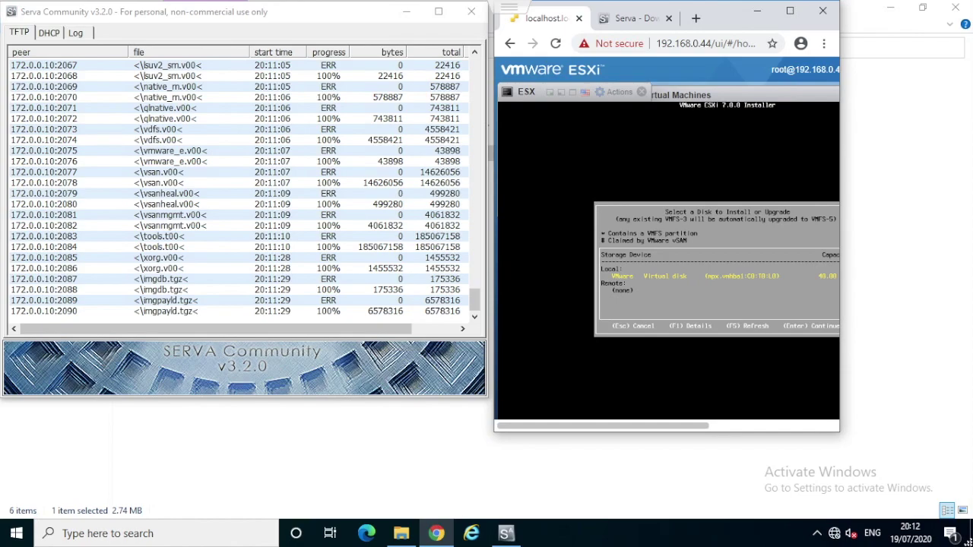
key("Return")
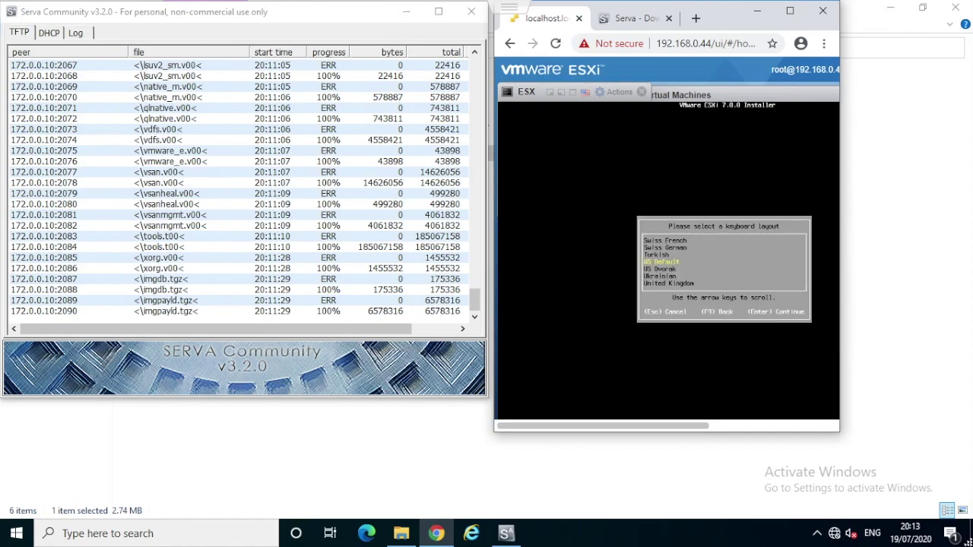
Step: Choose the United Kingdom keyboard layout in the ESXi installer
key("Down")
key("Down")
key("Up")
key("Up")
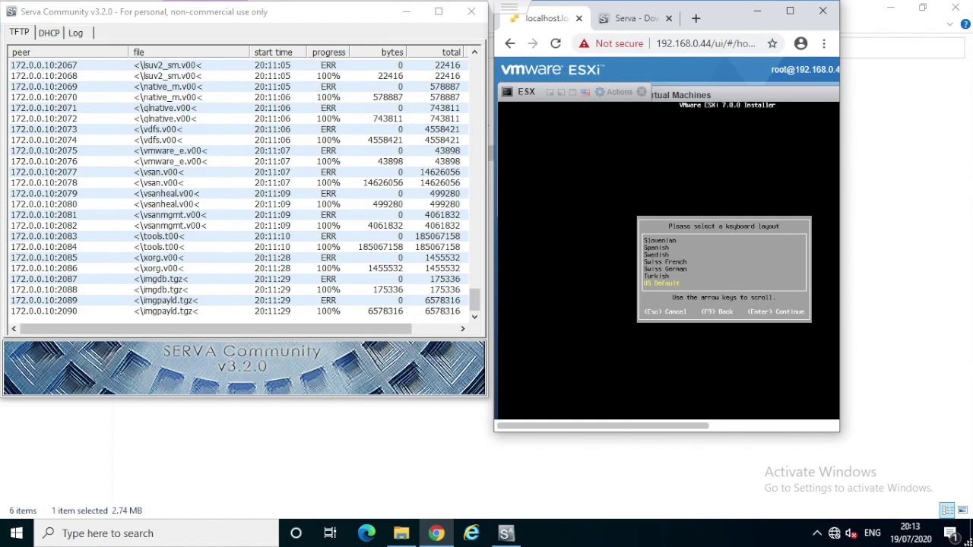
key("Down")
key("Down")
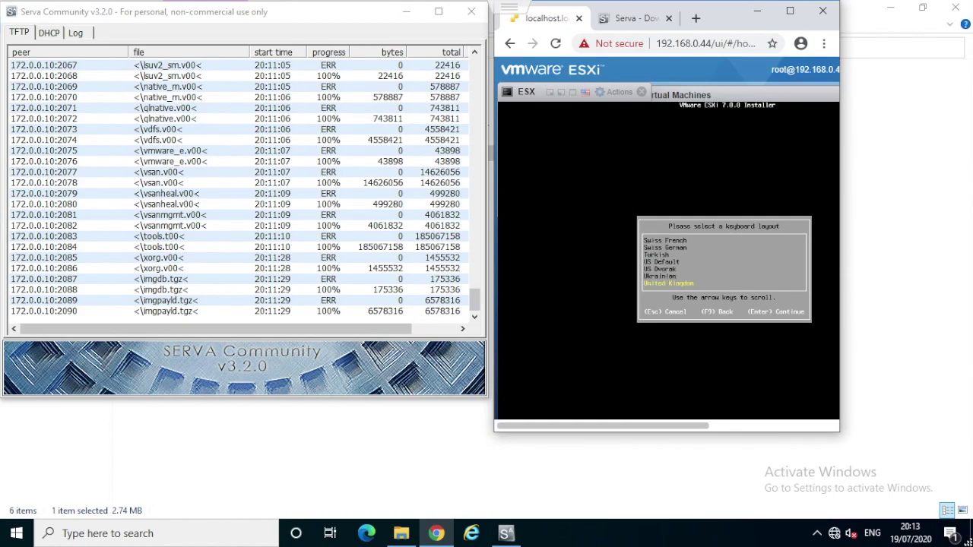
key("Return")
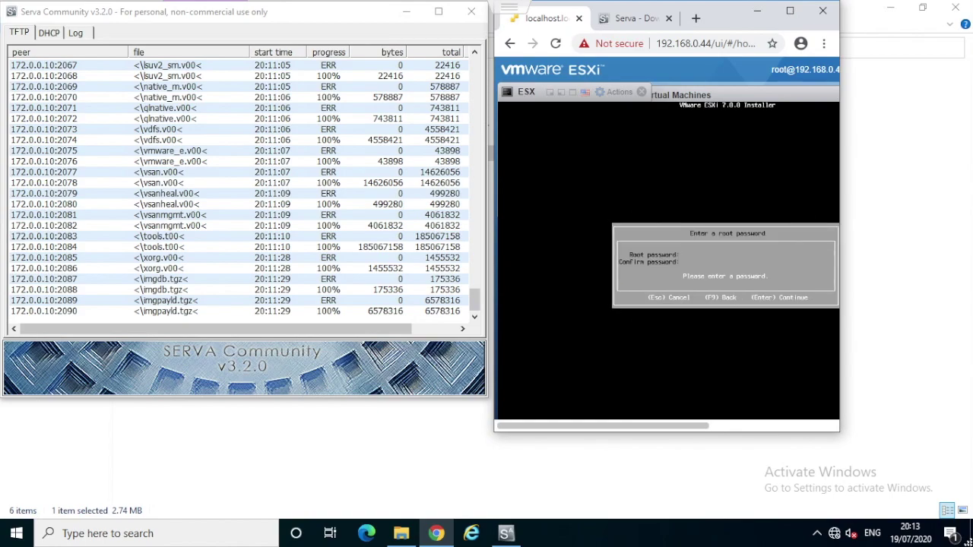
Step: Enter and confirm the root password, and complete the ESXi 7.0.0 installation with a reboot
type("***************")
key("Return")
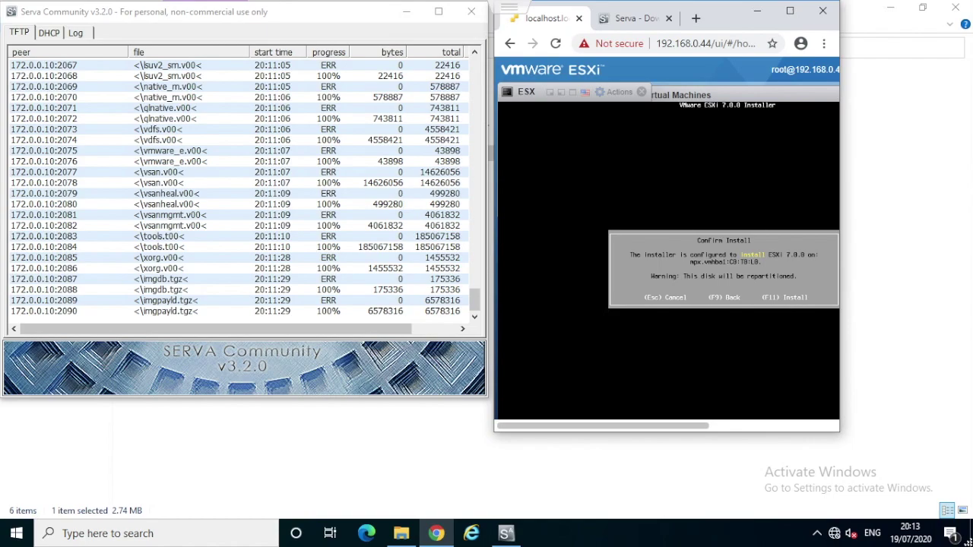
key("F11")
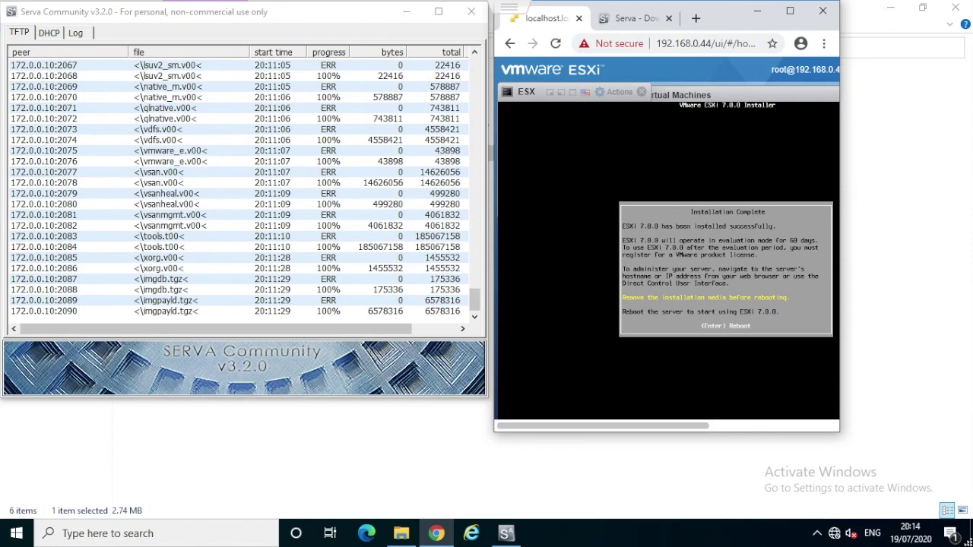
key("Return")
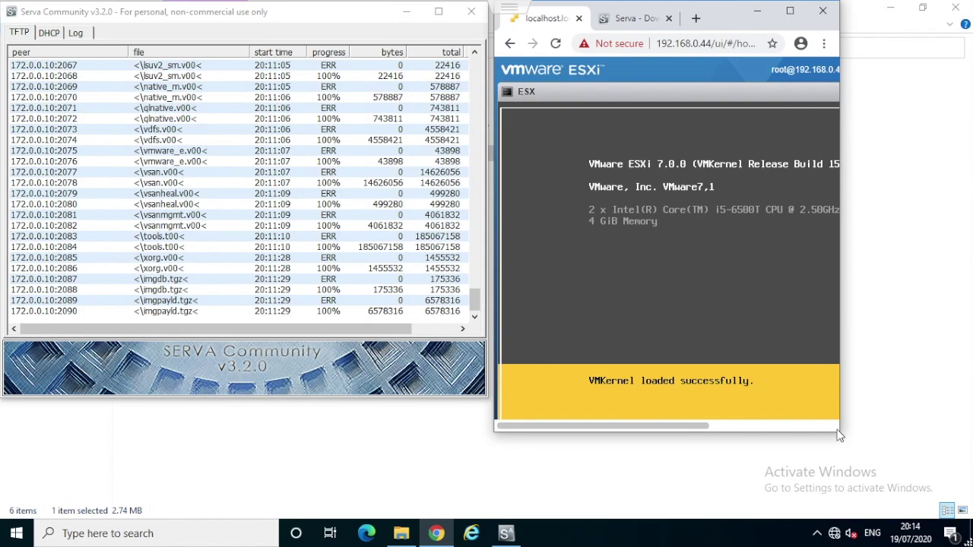
Step: Enlarge and reposition the browser window so the console of the rebooting ESX host fits beside Serva
left_click_drag(842, 432, 969, 426)
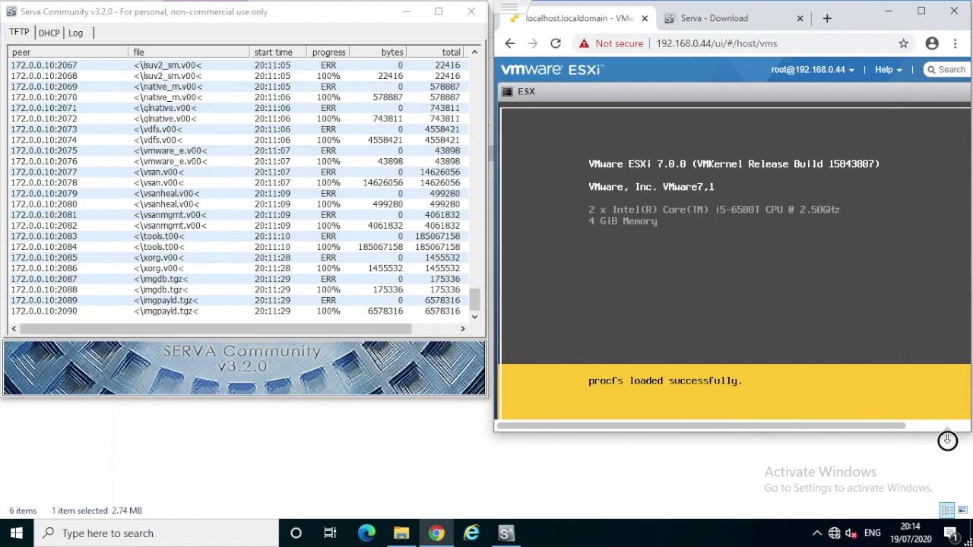
left_click_drag(947, 439, 953, 518)
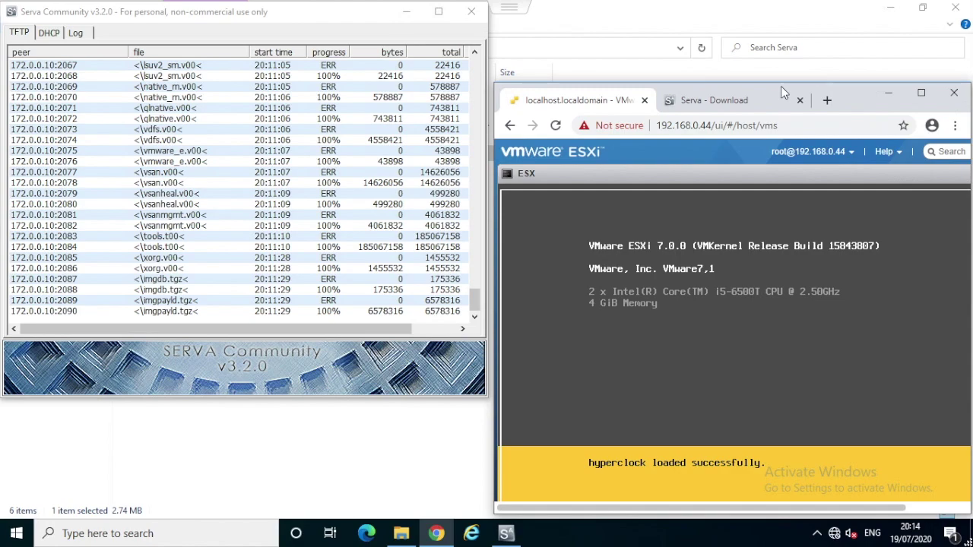
left_click_drag(783, 91, 768, 14)
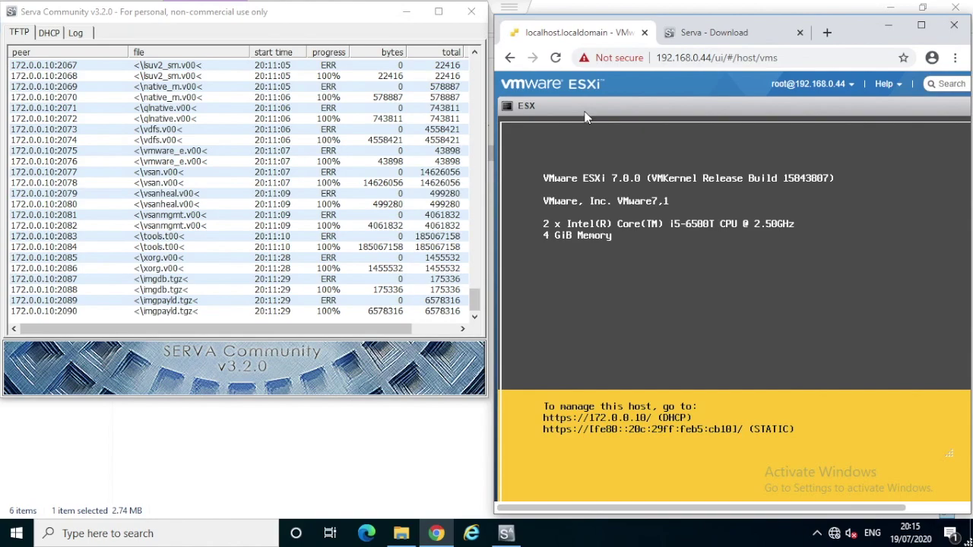
Step: Open the new ESXi host's management page at 172.0.0.10 in a new browser tab, proceeding past the certificate warning
left_click(827, 31)
type("1")
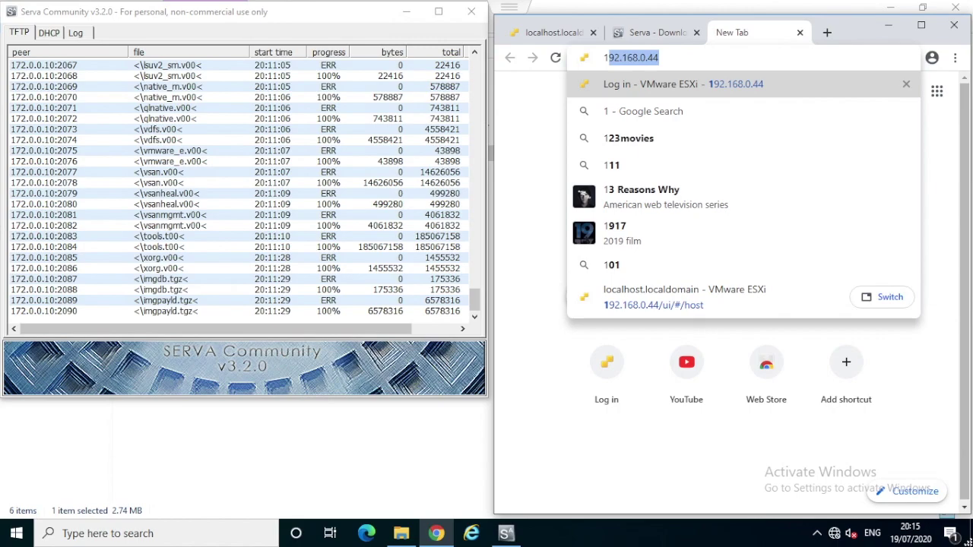
type("72.0.0.")
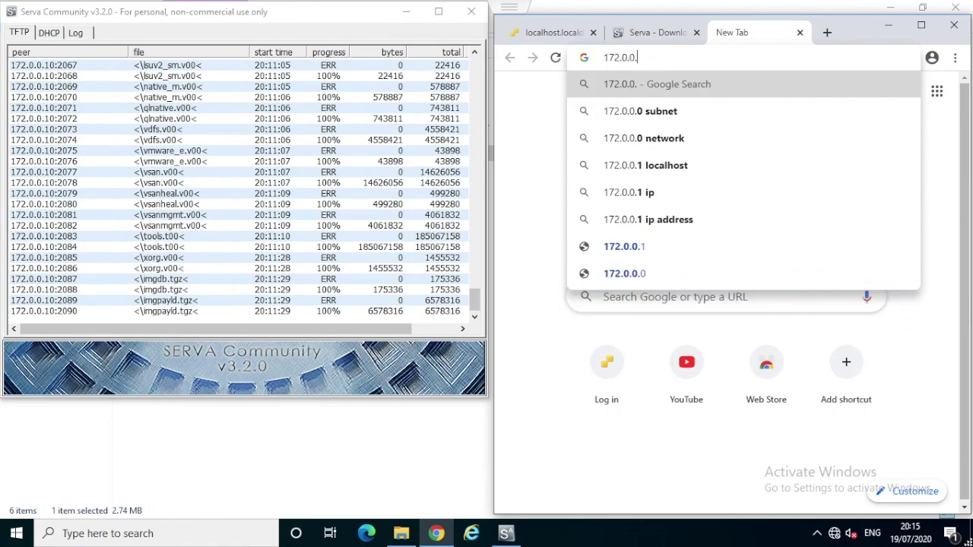
type("10")
key("Return")
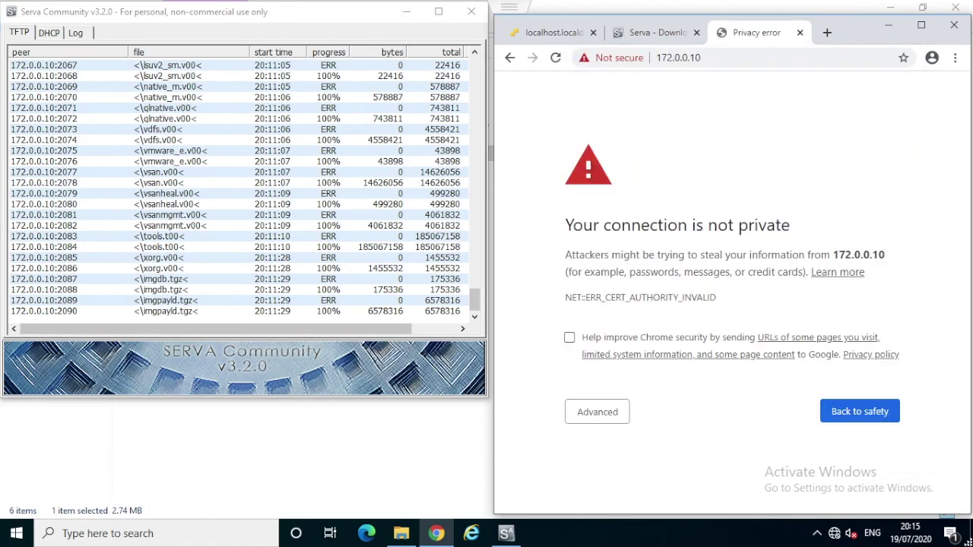
left_click(611, 410)
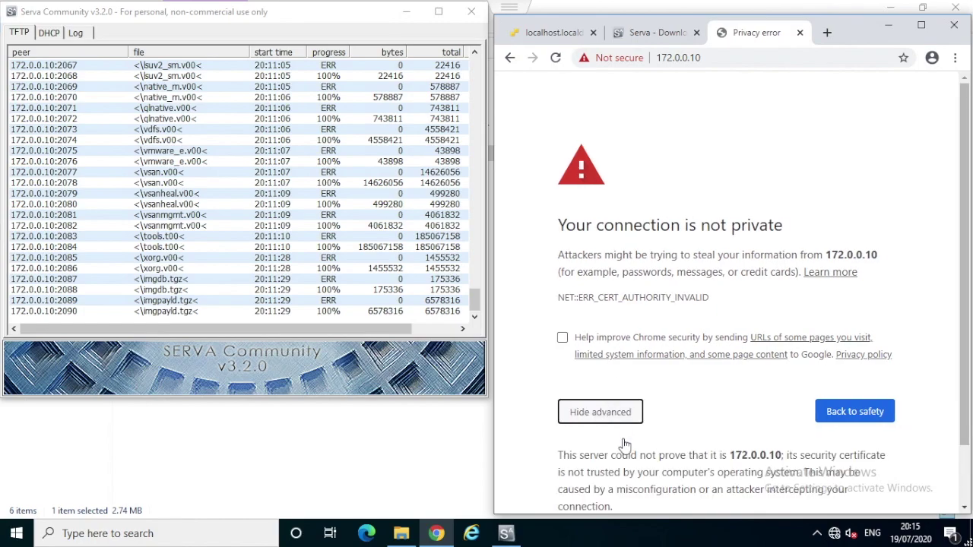
scroll(620, 464, "down", 1)
left_click(604, 466)
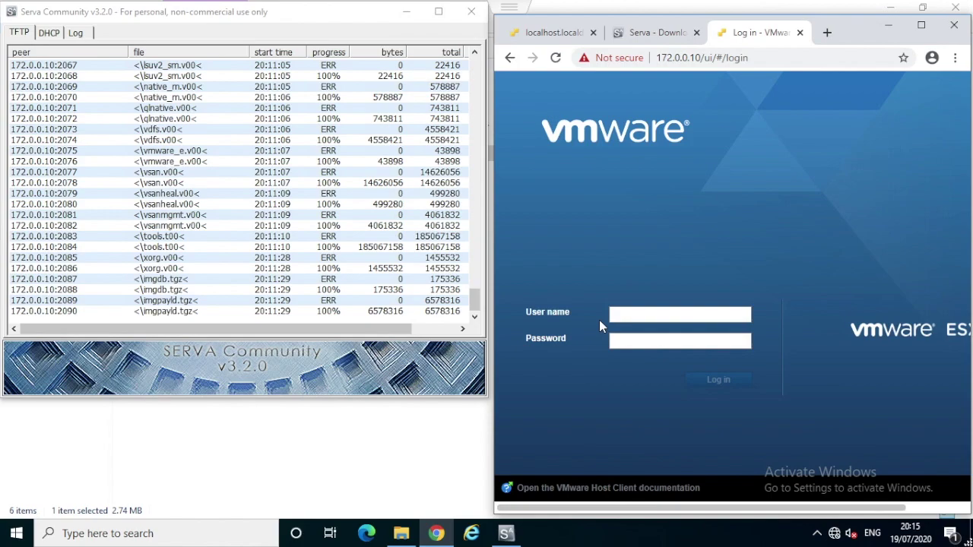
Step: Log in to the ESXi host client as root with the account password and accept the improvement program dialog
left_click(637, 314)
type("root")
key("Tab")
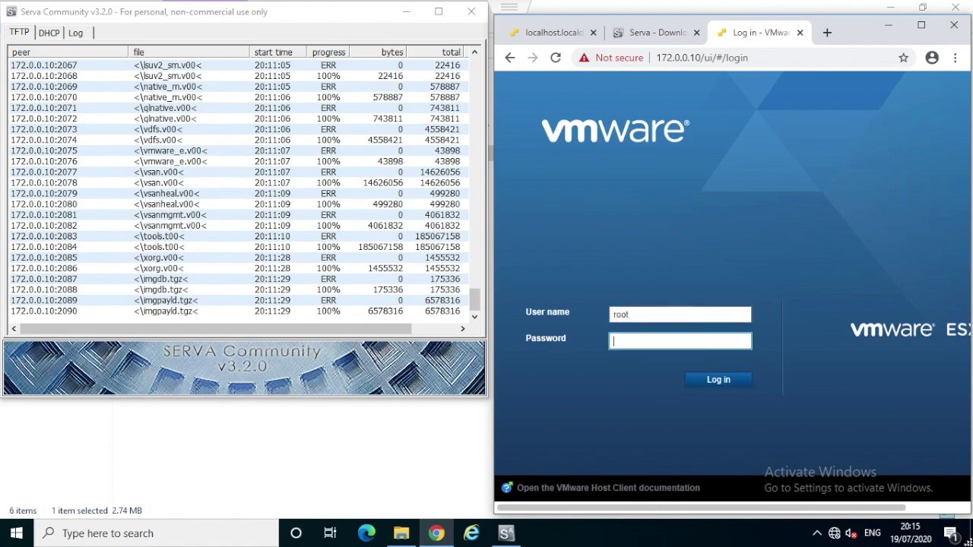
type("********")
key("Return")
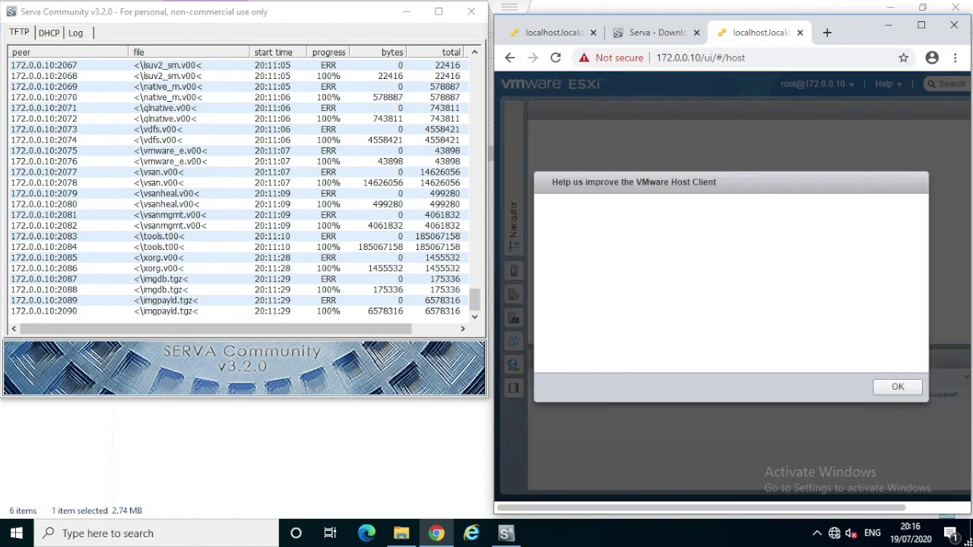
left_click(890, 384)
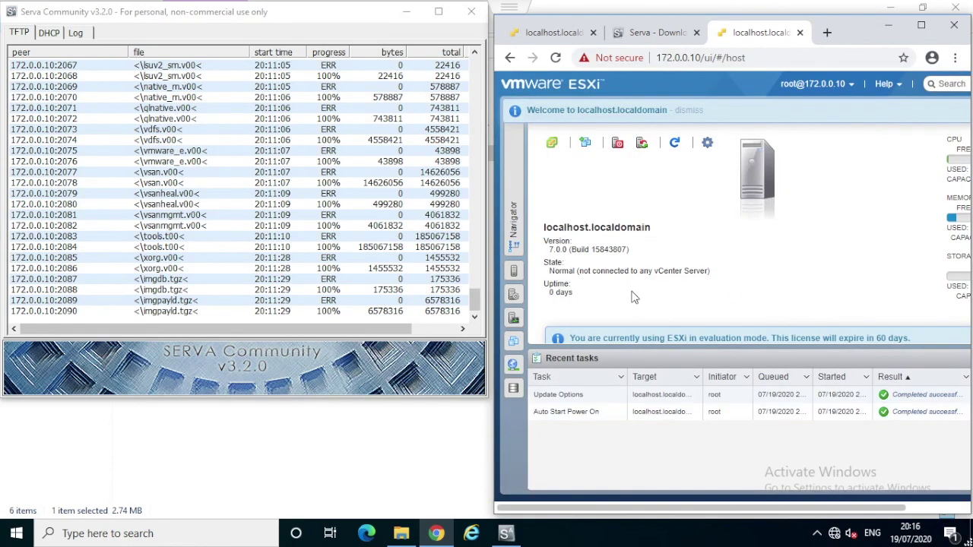